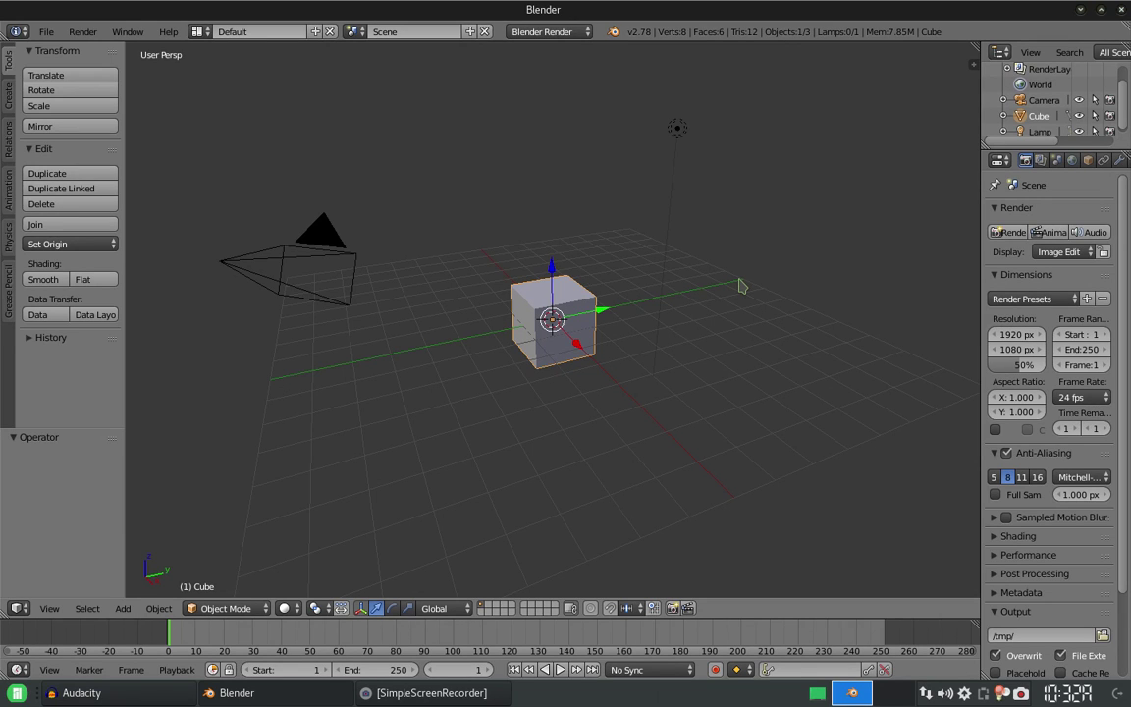
Step: Delete the default cube, leaving only the camera and lamp
key("x")
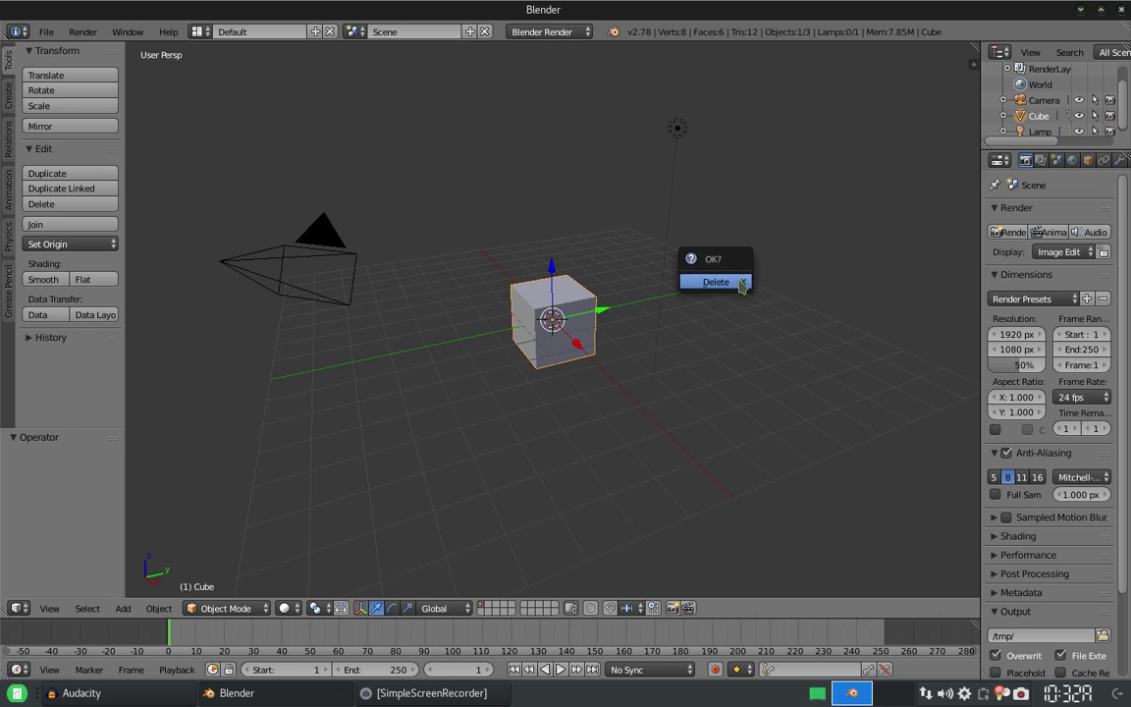
left_click(669, 257)
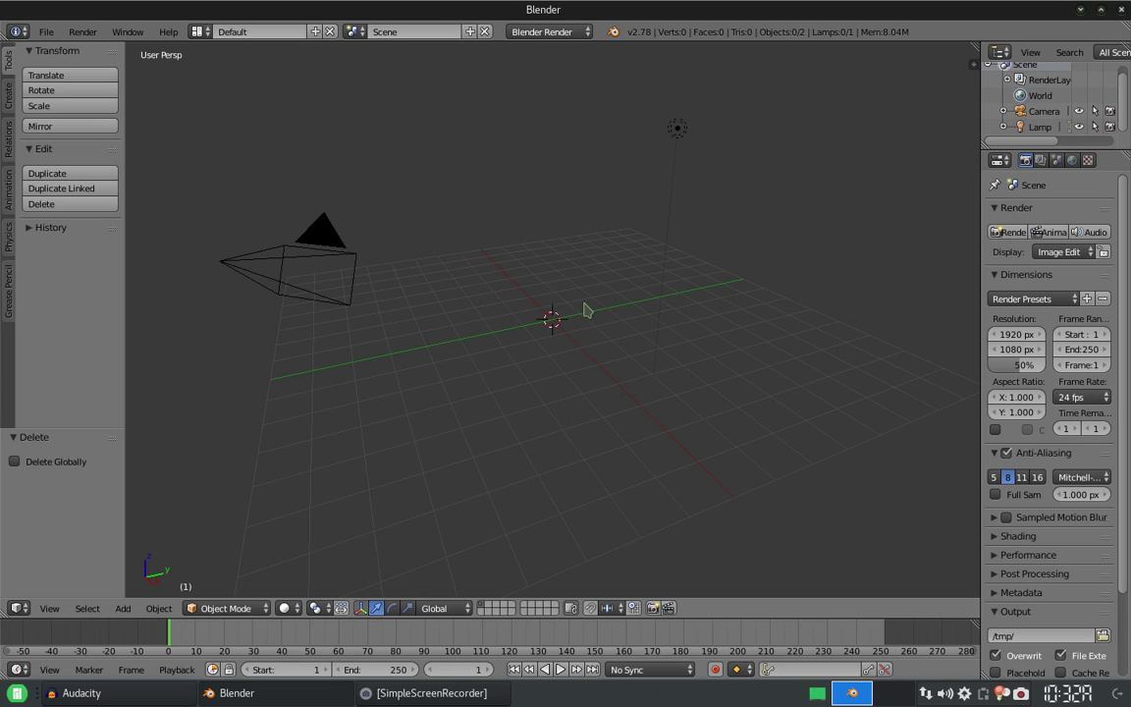
Step: Check the camera view, orbit the free view level, then bring up the Shift+A add menu
key("KP_0")
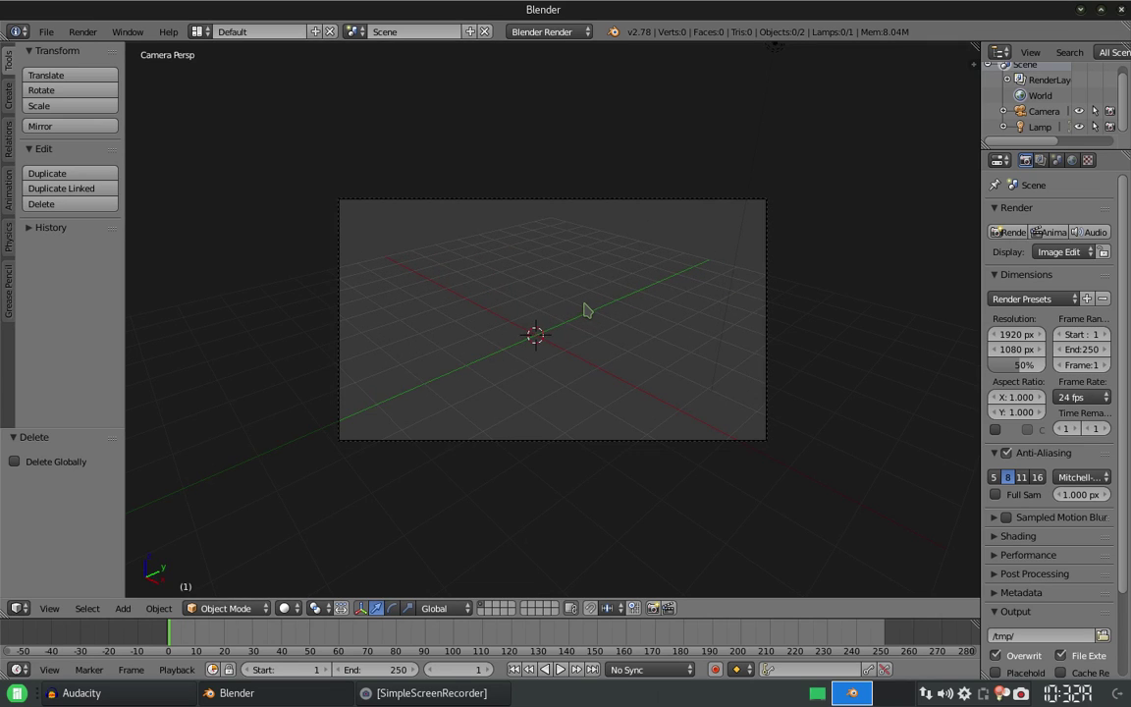
key("KP_0")
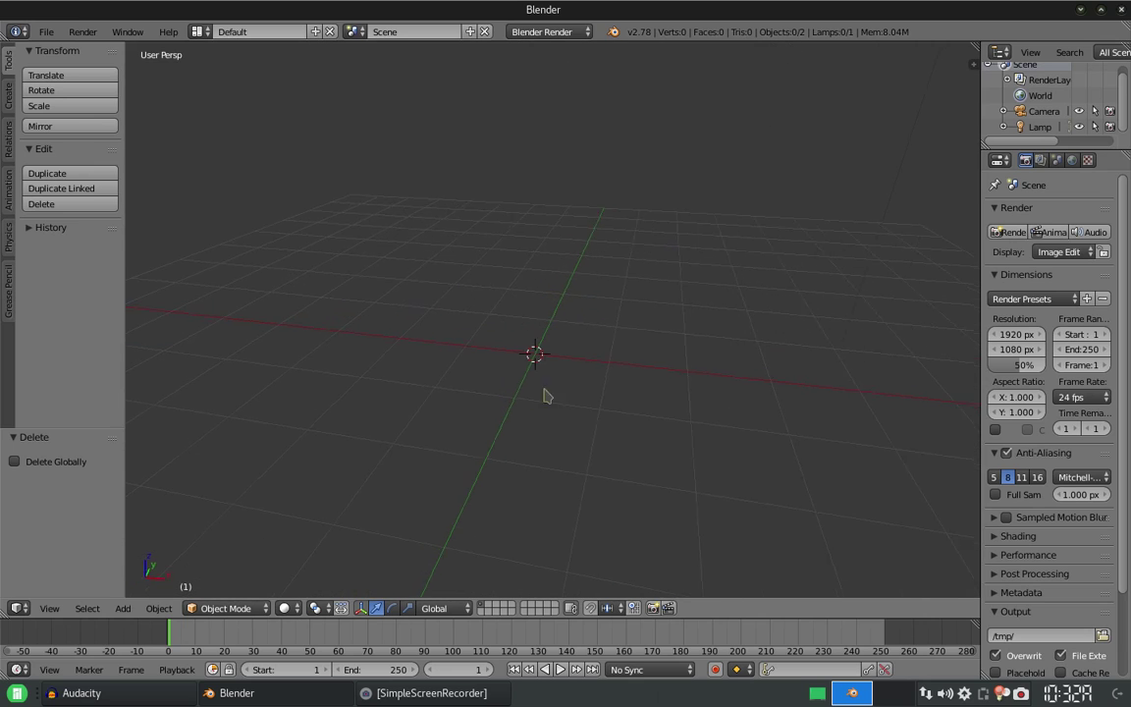
key("KP_4")
key("KP_4")
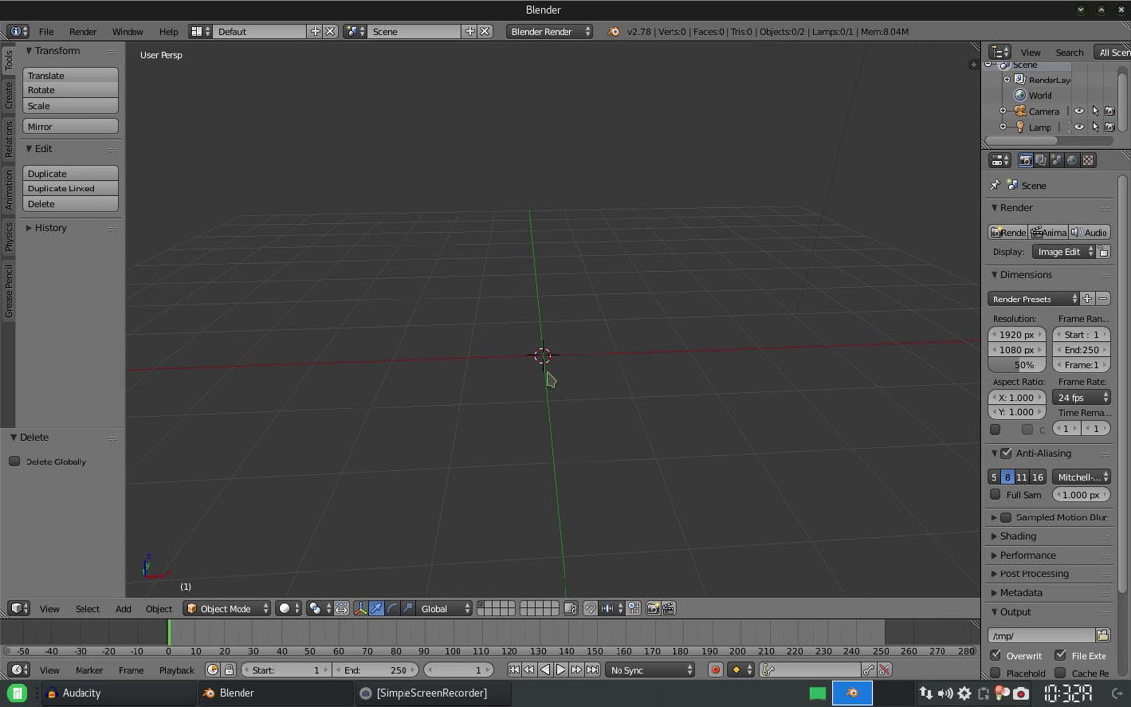
key("shift+a")
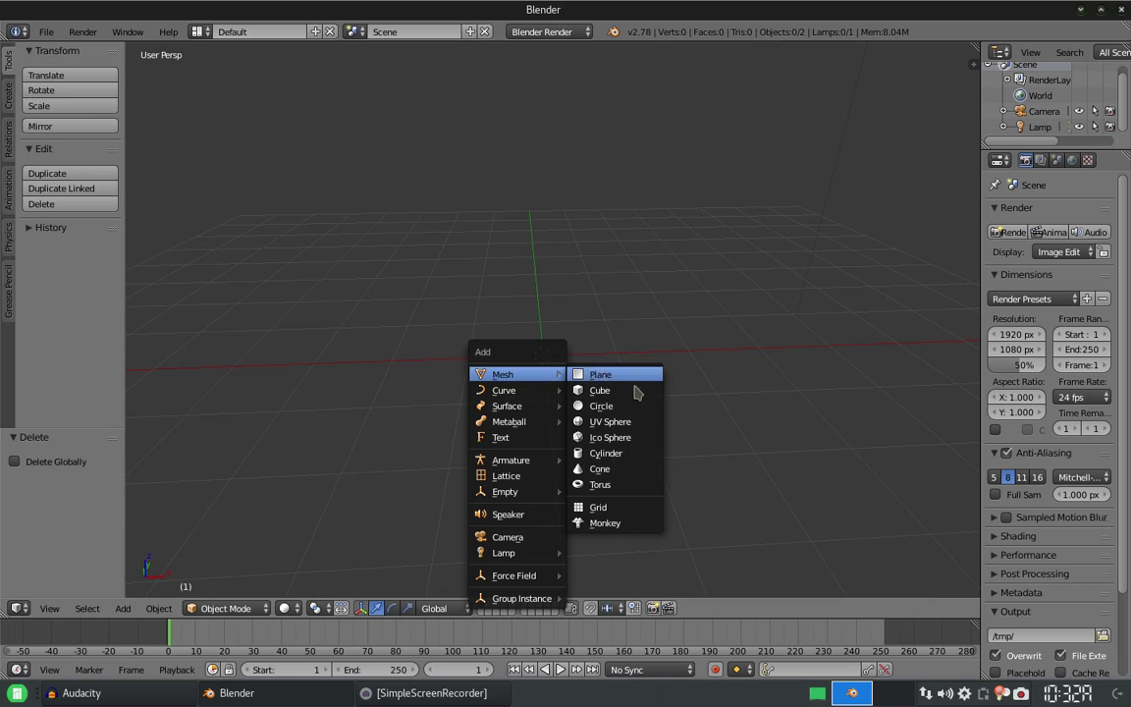
Step: Add a UV sphere at the origin and enter Edit Mode with face selection
left_click(640, 424)
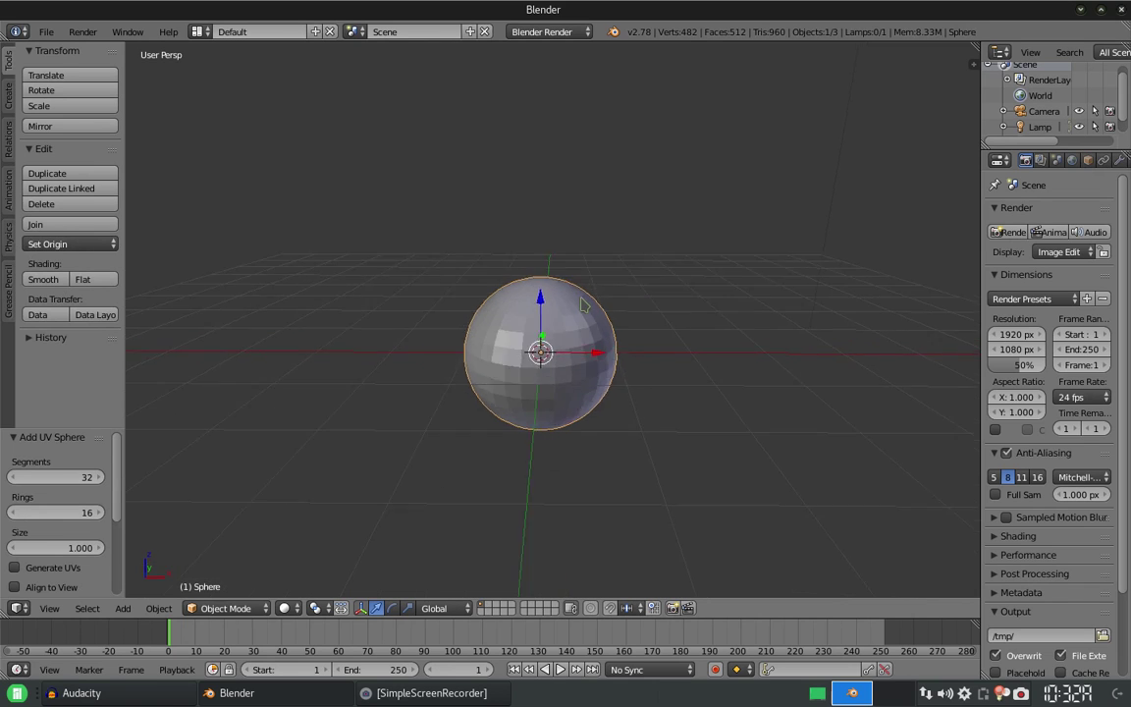
scroll(573, 339, "up", 5)
key("Tab")
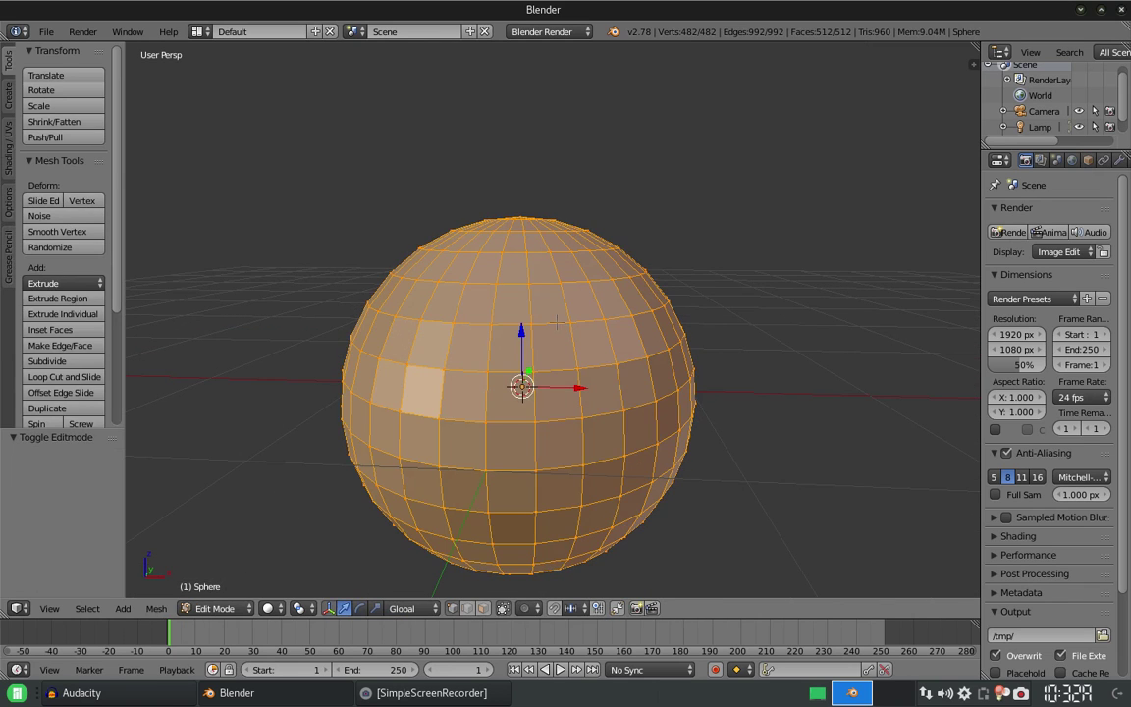
left_click(483, 608)
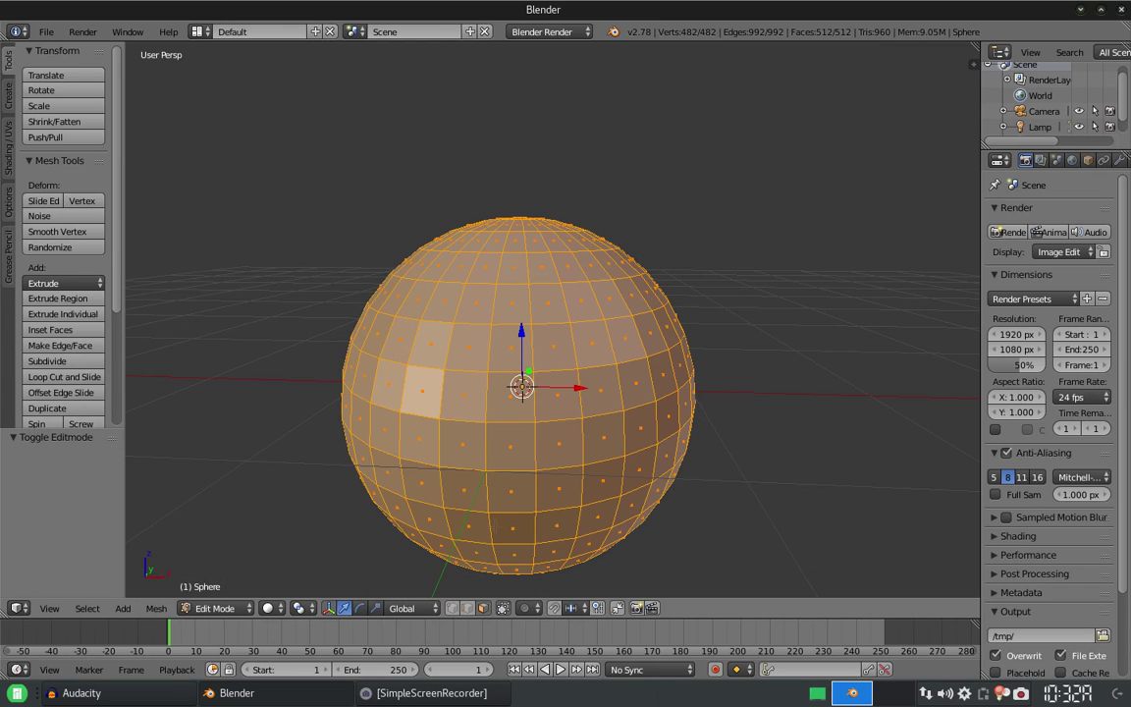
Step: Deselect all faces and select one vertical face loop of the sphere
key("Tab")
key("Tab")
key("a")
right_click(546, 282, "alt")
middle_click_drag(597, 323, 566, 323)
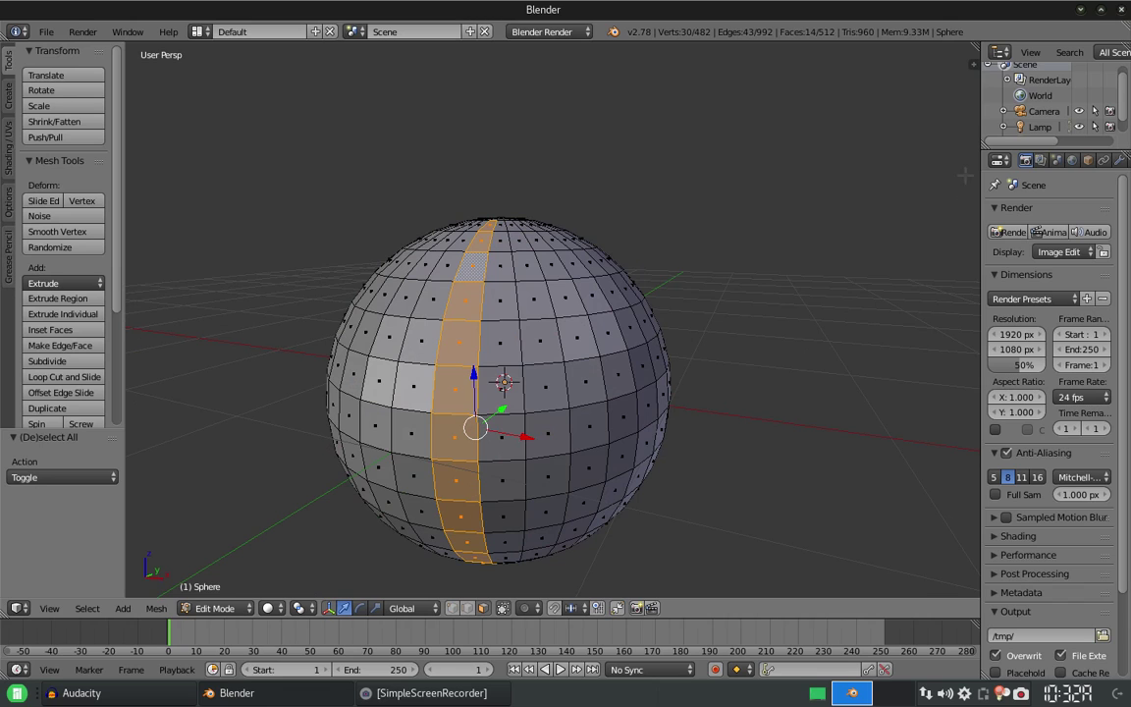
Step: Switch the render engine to Cycles and create a new material for the sphere
left_click(513, 31)
left_click(556, 89)
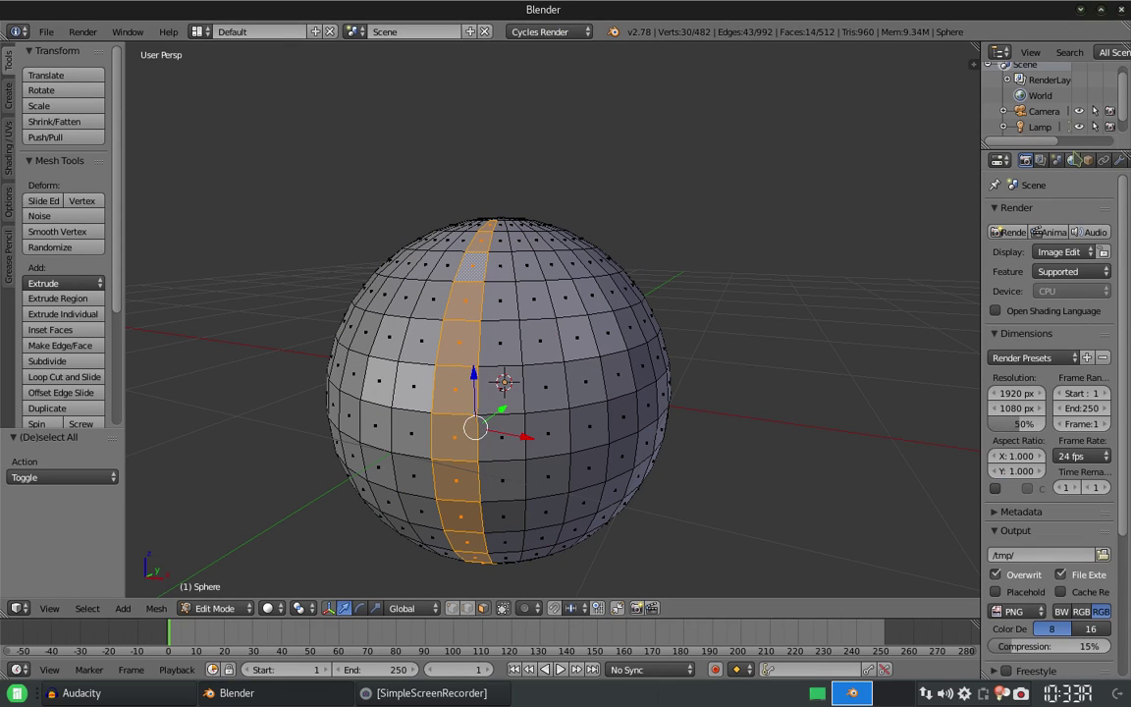
left_click(1085, 160)
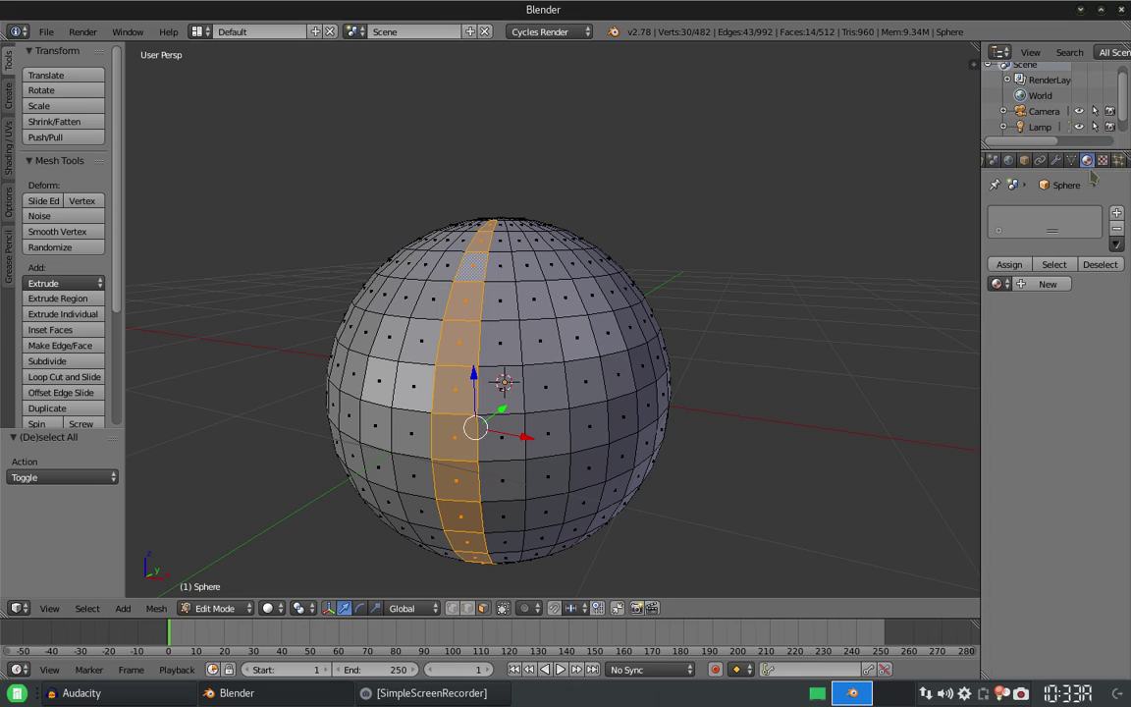
left_click(1035, 284)
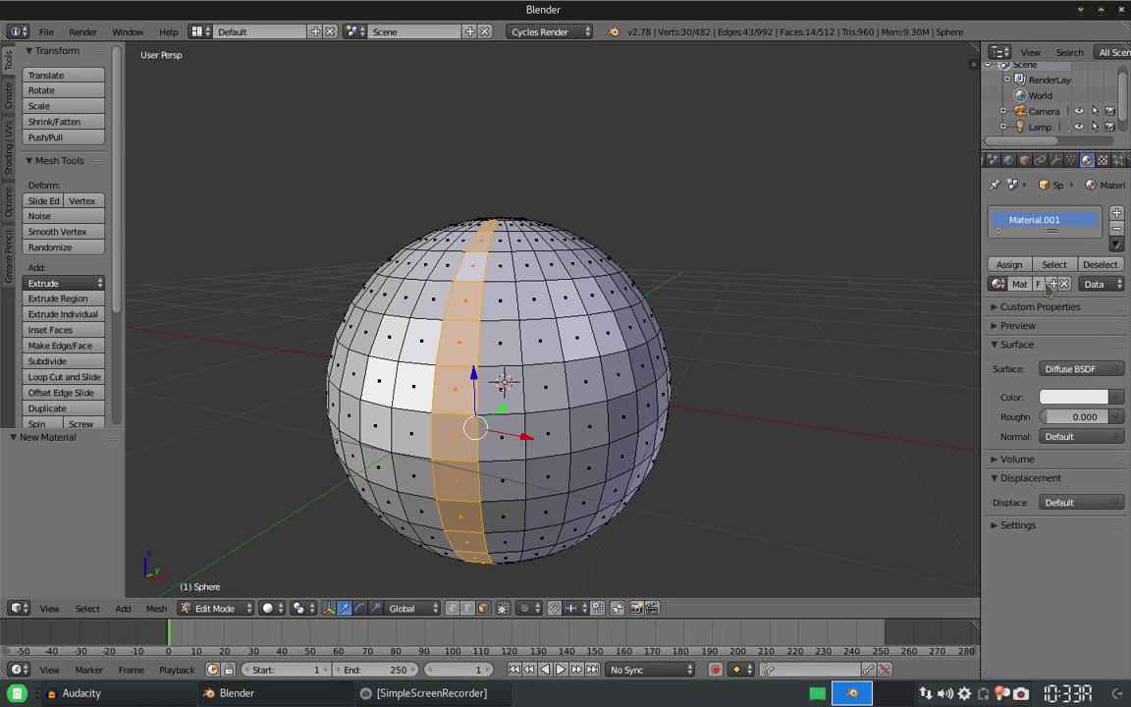
Step: Make Material.001 red and assign it to the selected face loop
left_click(1046, 397)
left_click(1024, 275)
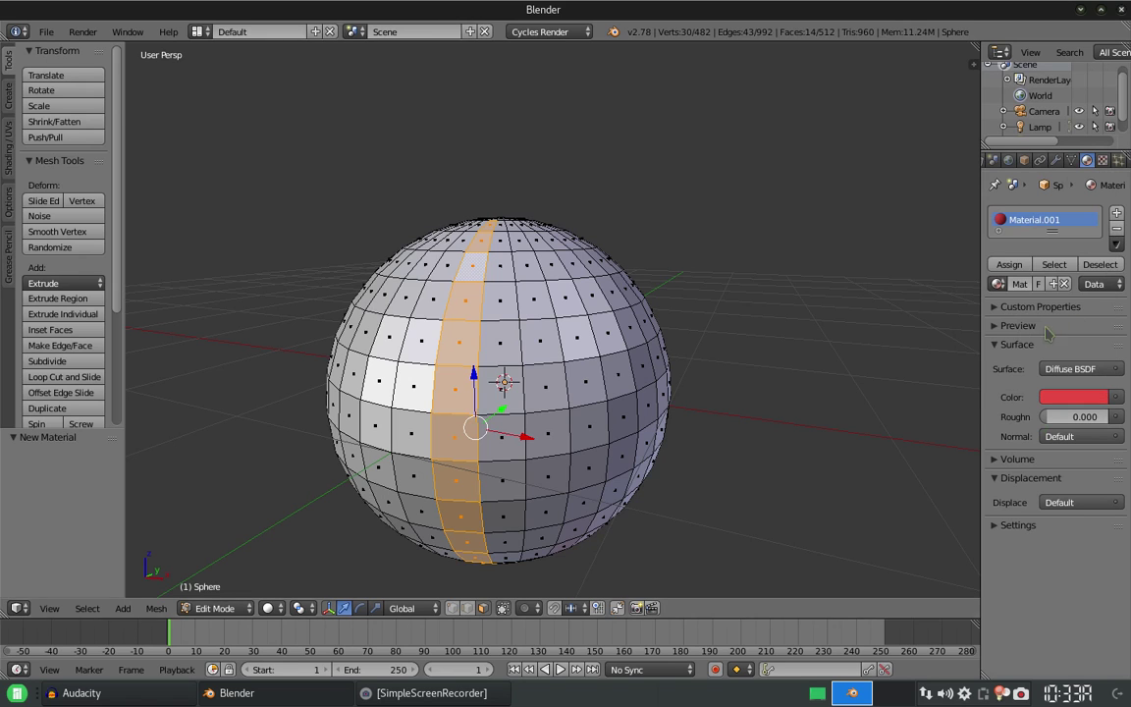
left_click(1010, 264)
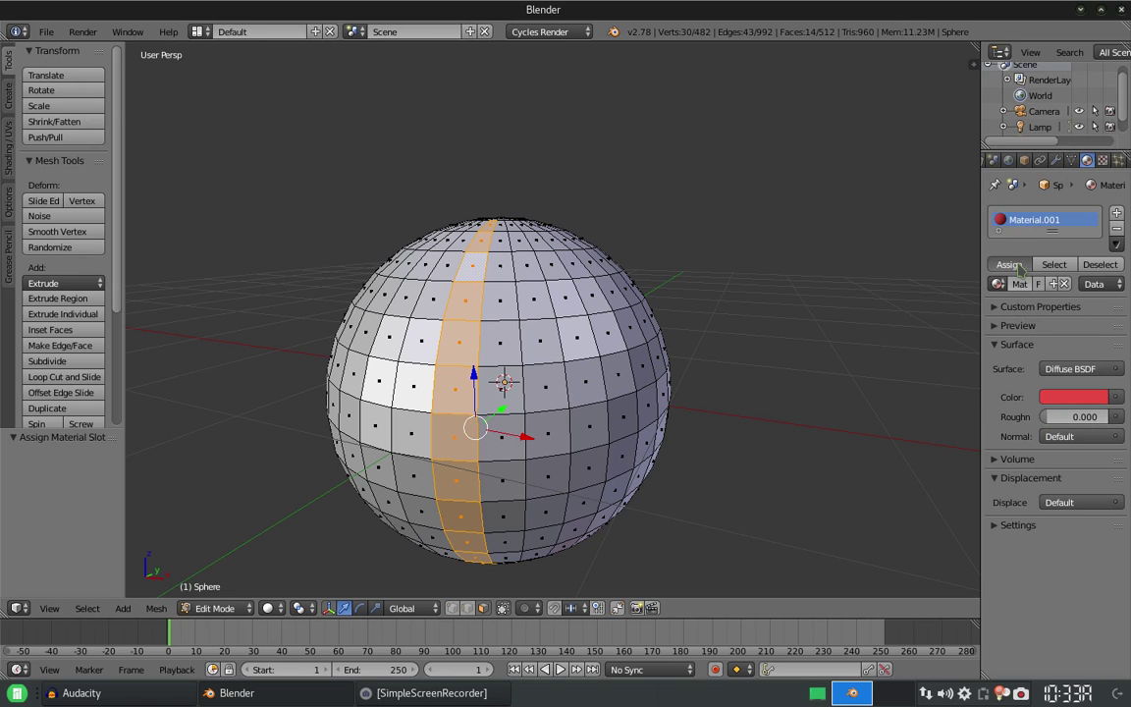
key("KP_6")
key("KP_6")
Step: Set viewport shading to Material, then invert the face selection in Edit Mode
key("Tab")
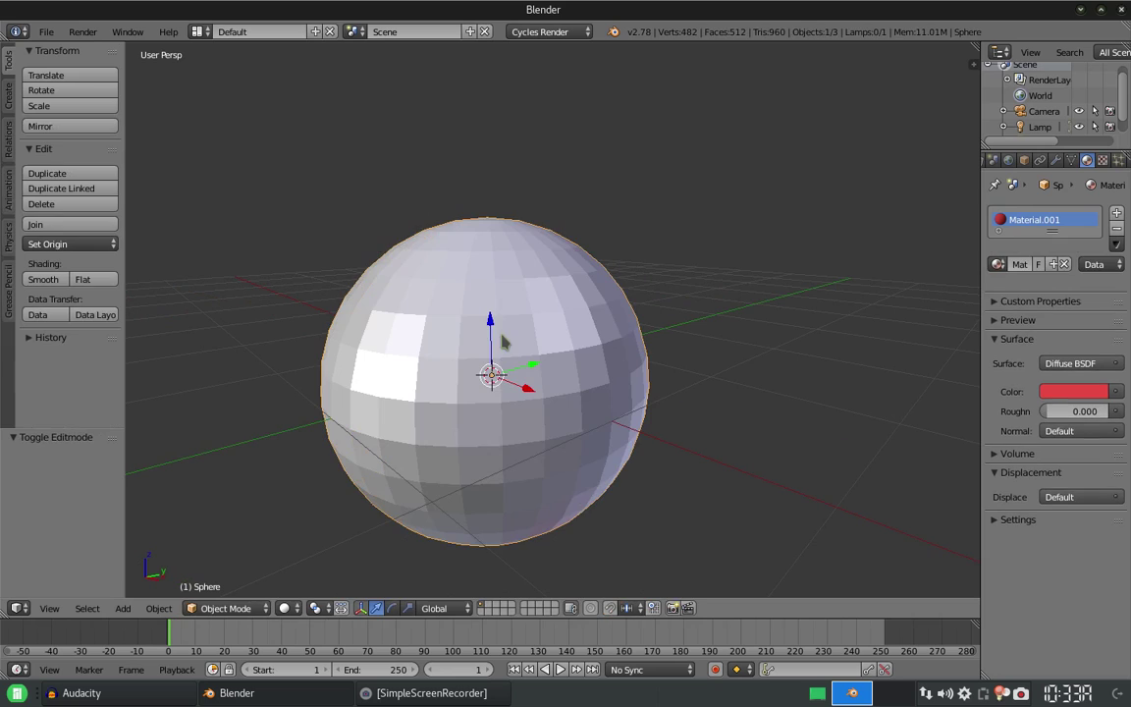
left_click(284, 607)
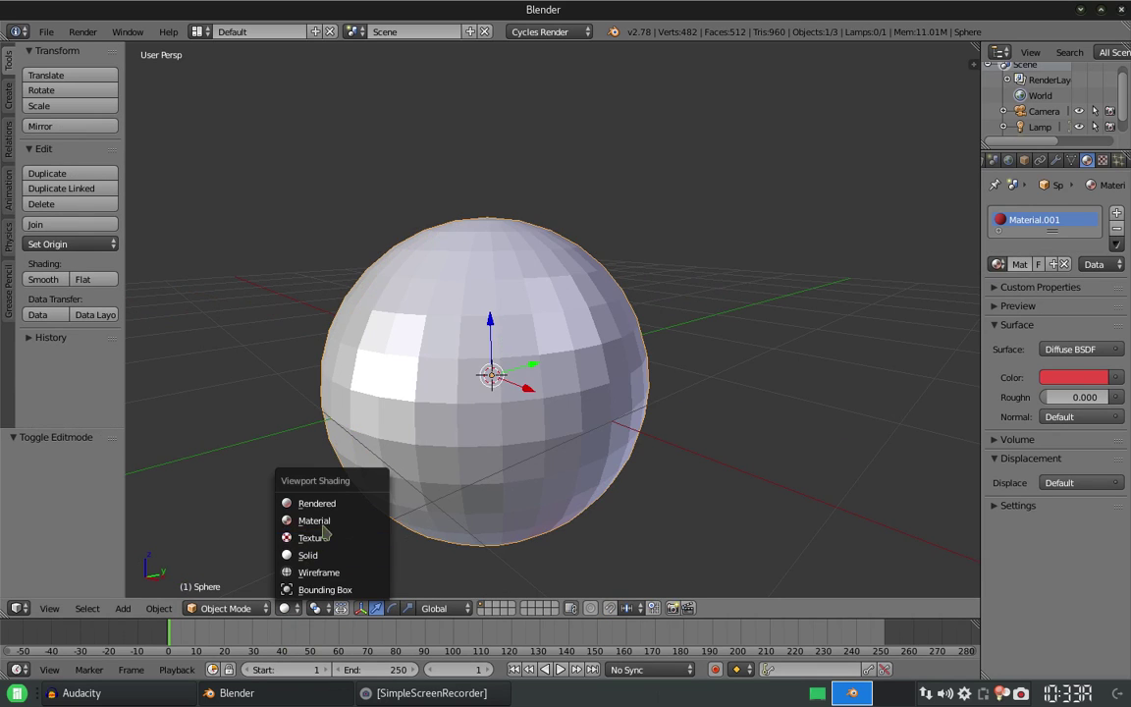
left_click(294, 471)
key("KP_4")
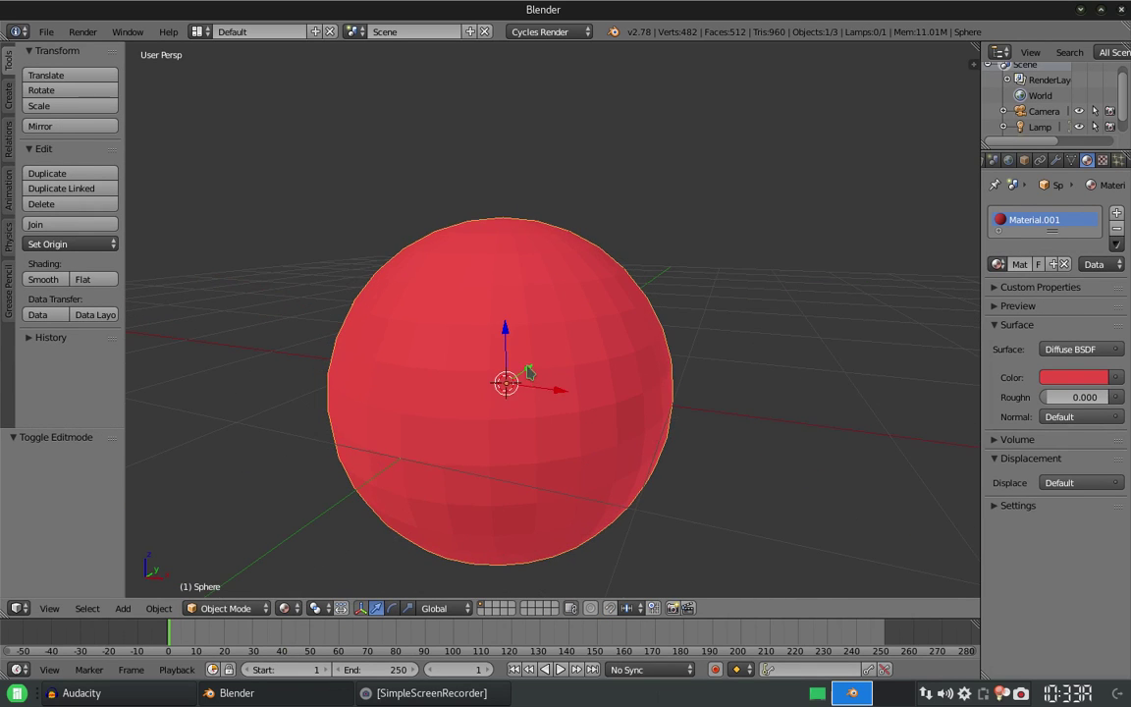
key("Tab")
key("ctrl+i")
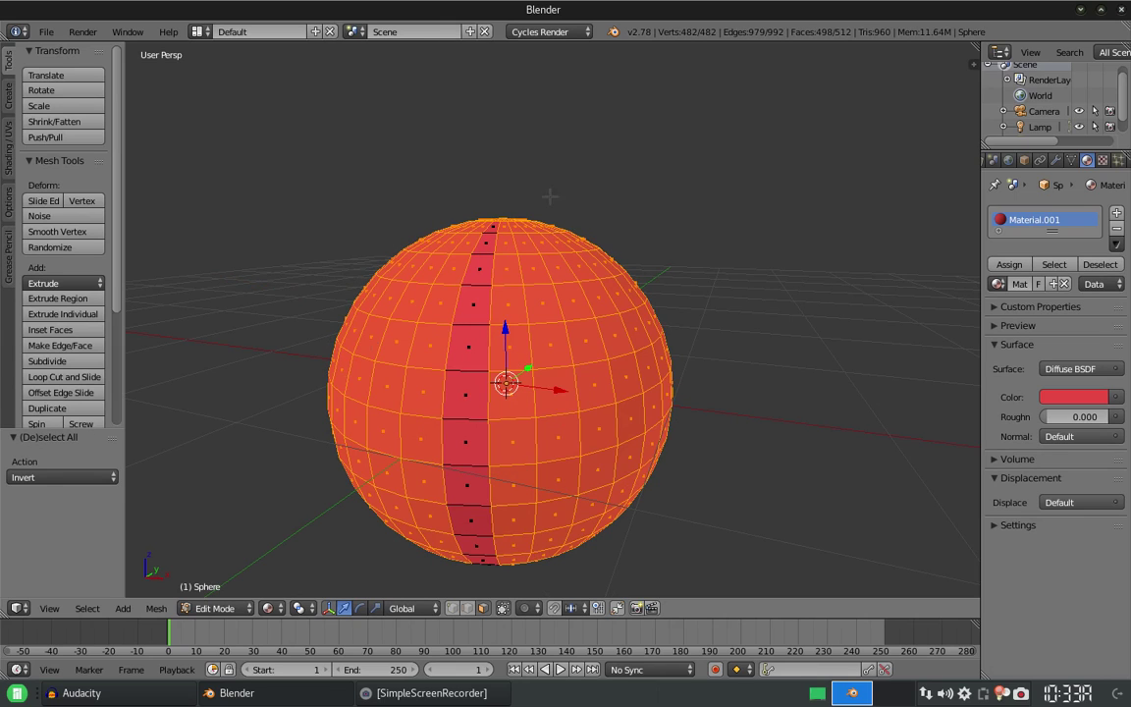
Step: Add a second slot with new white Material.002 and assign it to the selected faces
left_click(1116, 212)
left_click(1040, 319)
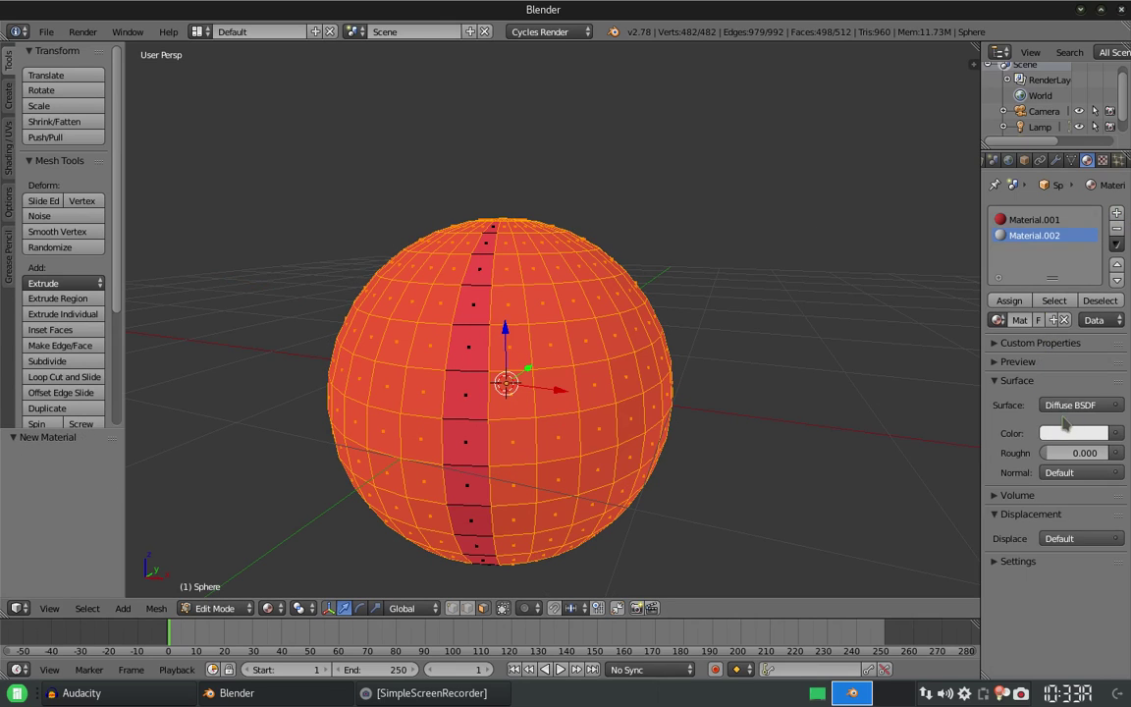
left_click(1010, 300)
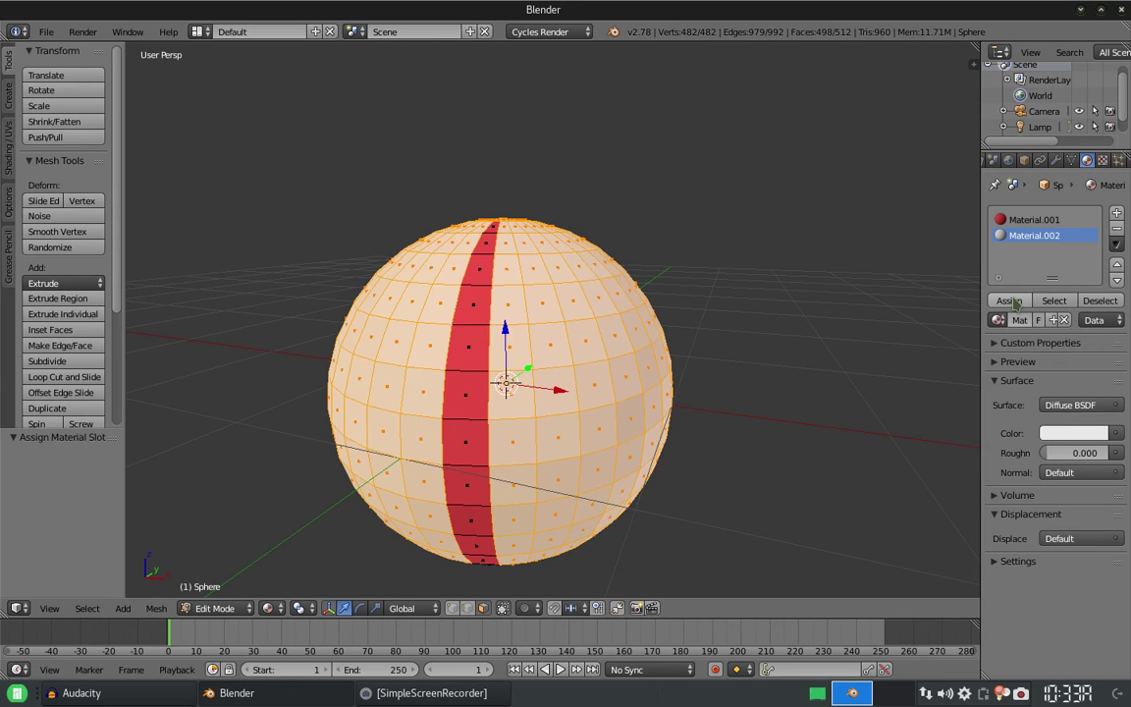
Step: Return to Object Mode and orbit so the red stripe runs vertically
key("Tab")
mouse_move(530, 317)
middle_mouse_down()
mouse_move(511, 324)
mouse_move(573, 333)
mouse_move(565, 308)
middle_mouse_up()
scroll(573, 332, "down", 3)
scroll(566, 308, "up", 3)
mouse_move(566, 371)
middle_mouse_down()
mouse_move(537, 305)
mouse_move(501, 289)
mouse_move(491, 353)
mouse_move(505, 379)
middle_mouse_up()
scroll(482, 265, "down", 2)
scroll(482, 265, "up", 2)
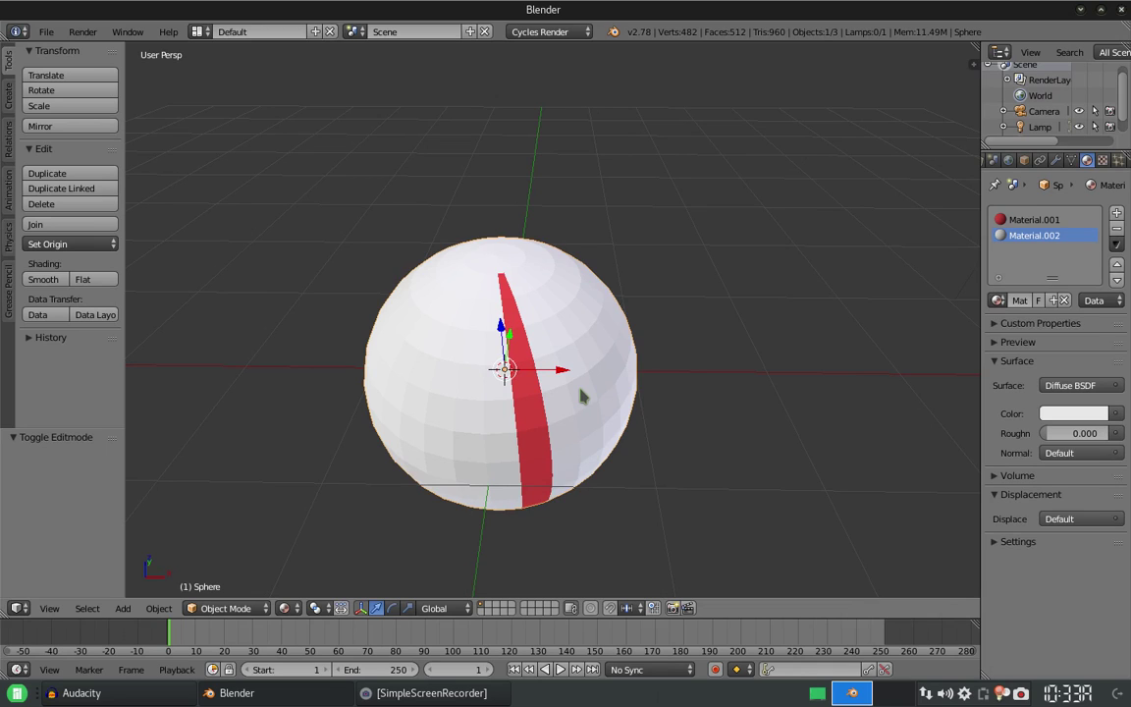
Step: Keyframe the sphere's rotation at frame 1, then play the animation to frame 90
key("i")
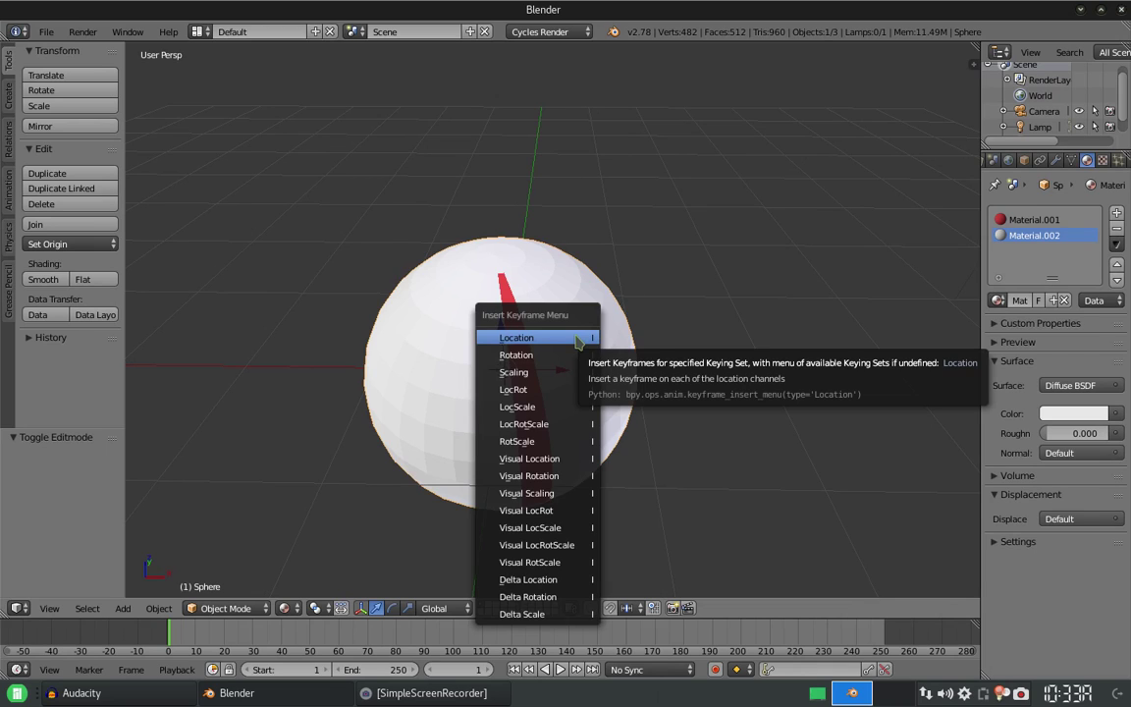
left_click(517, 355)
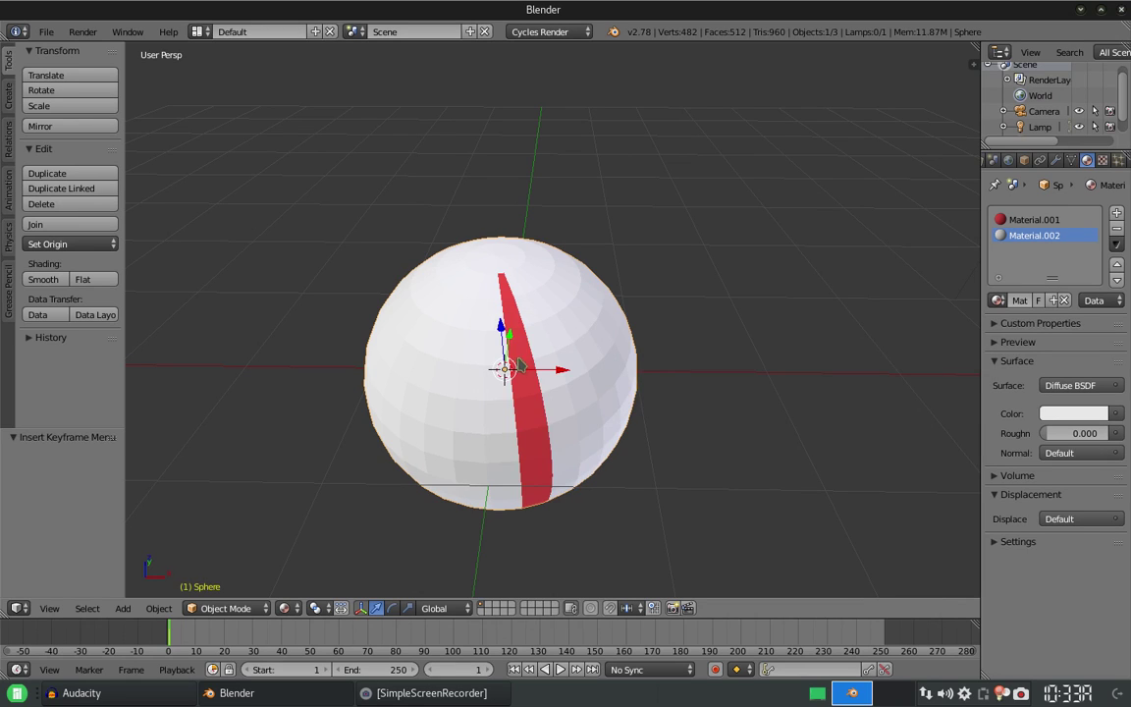
key("alt+a")
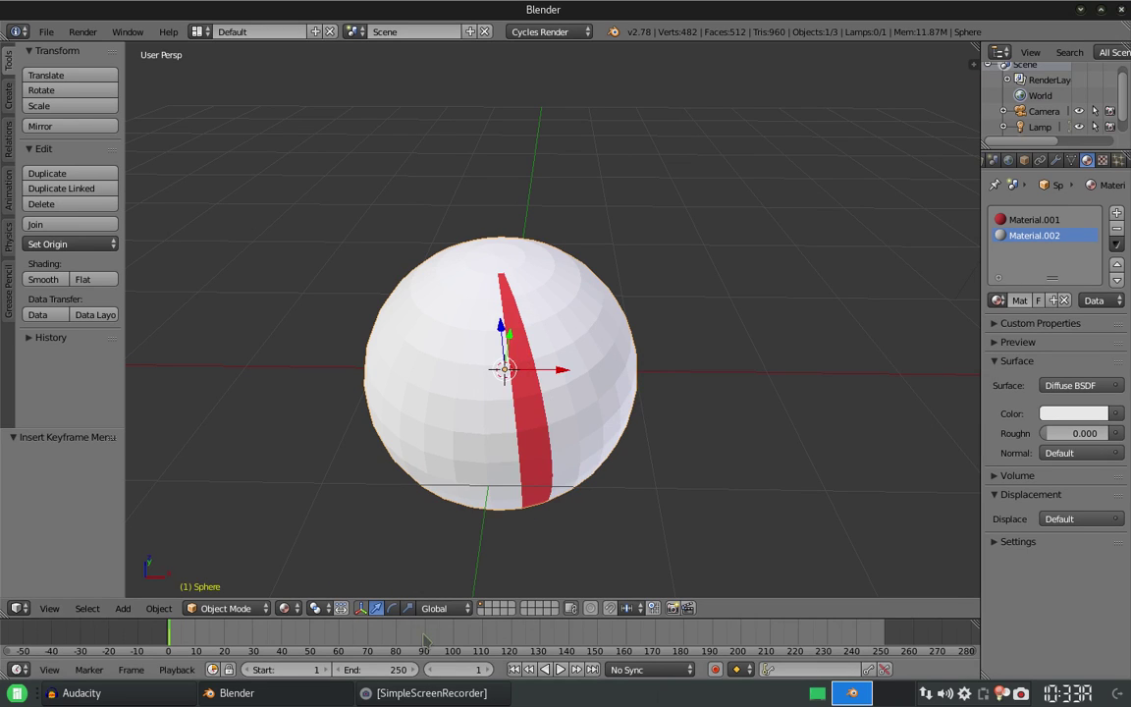
key("alt+a")
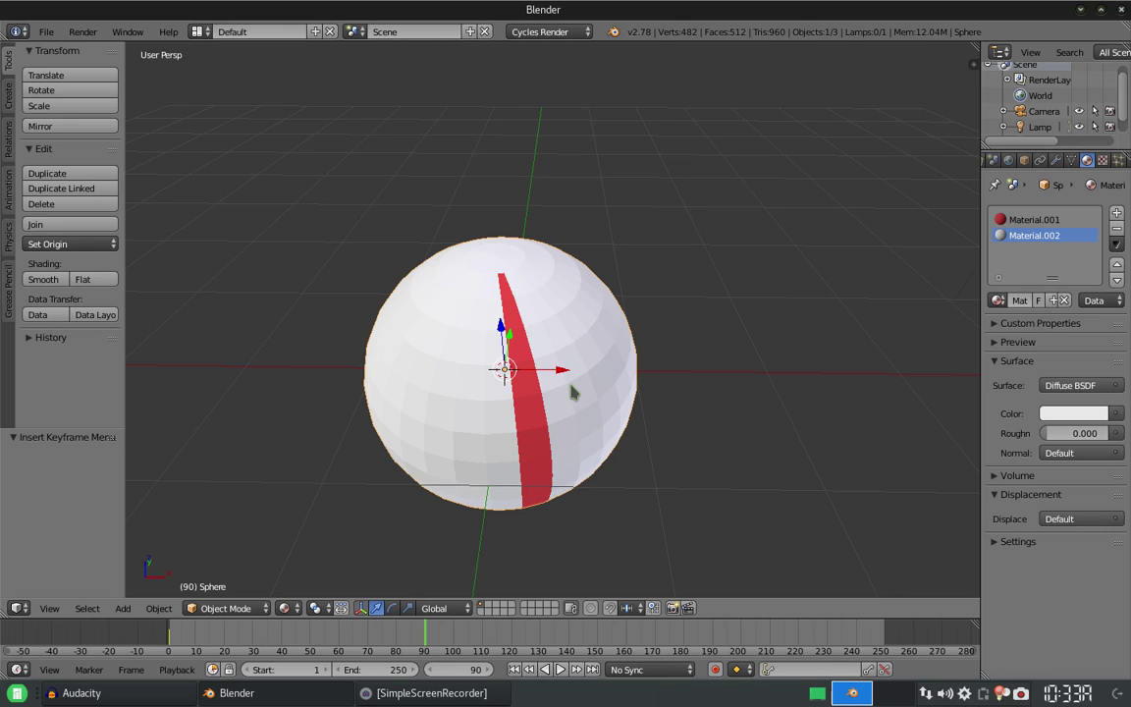
Step: Rotate the sphere about 359° around Z and keyframe the rotation at frame 90
key("r")
key("z")
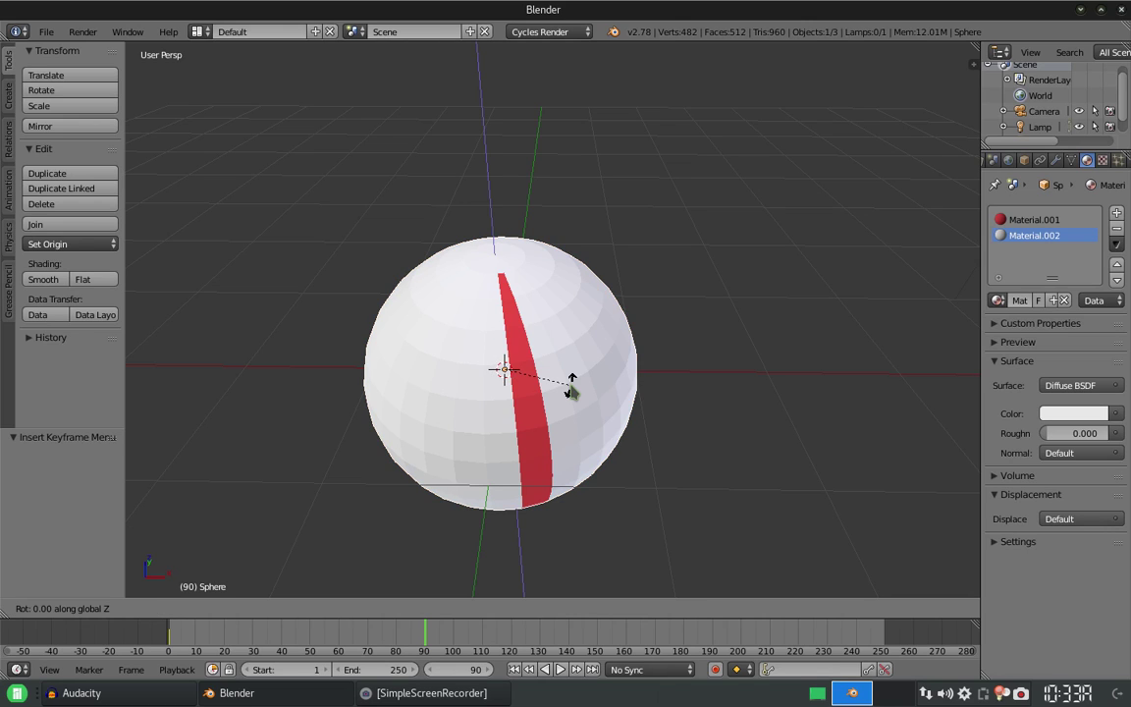
left_click(574, 392)
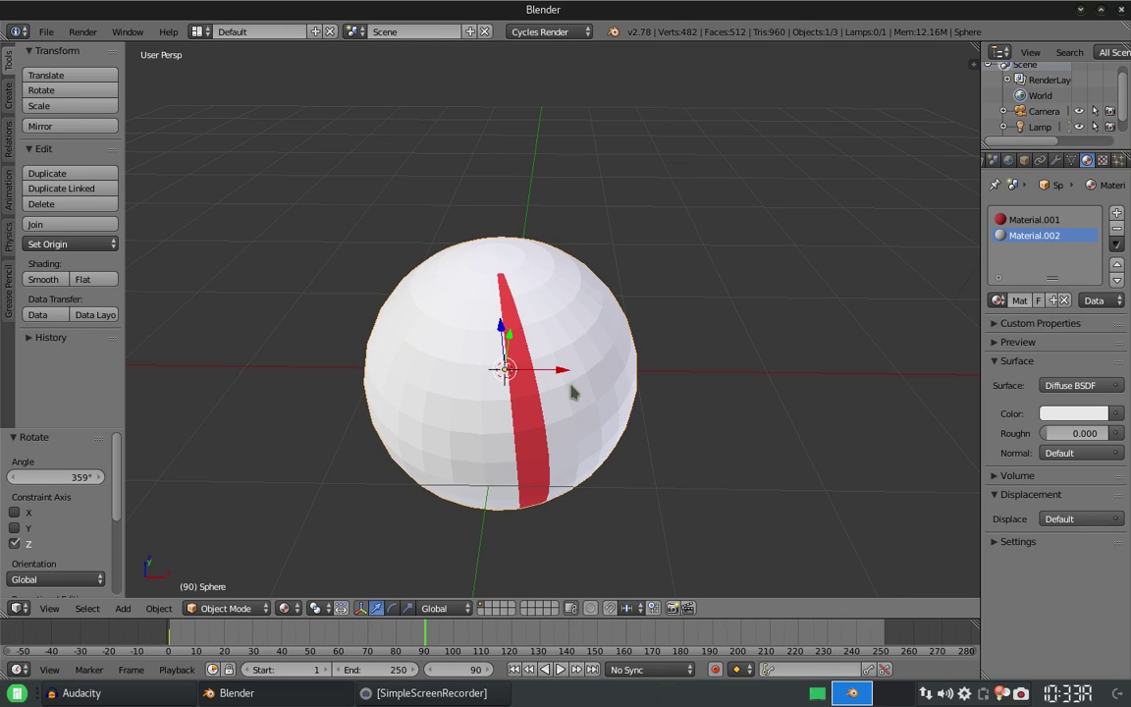
key("i")
left_click(576, 369)
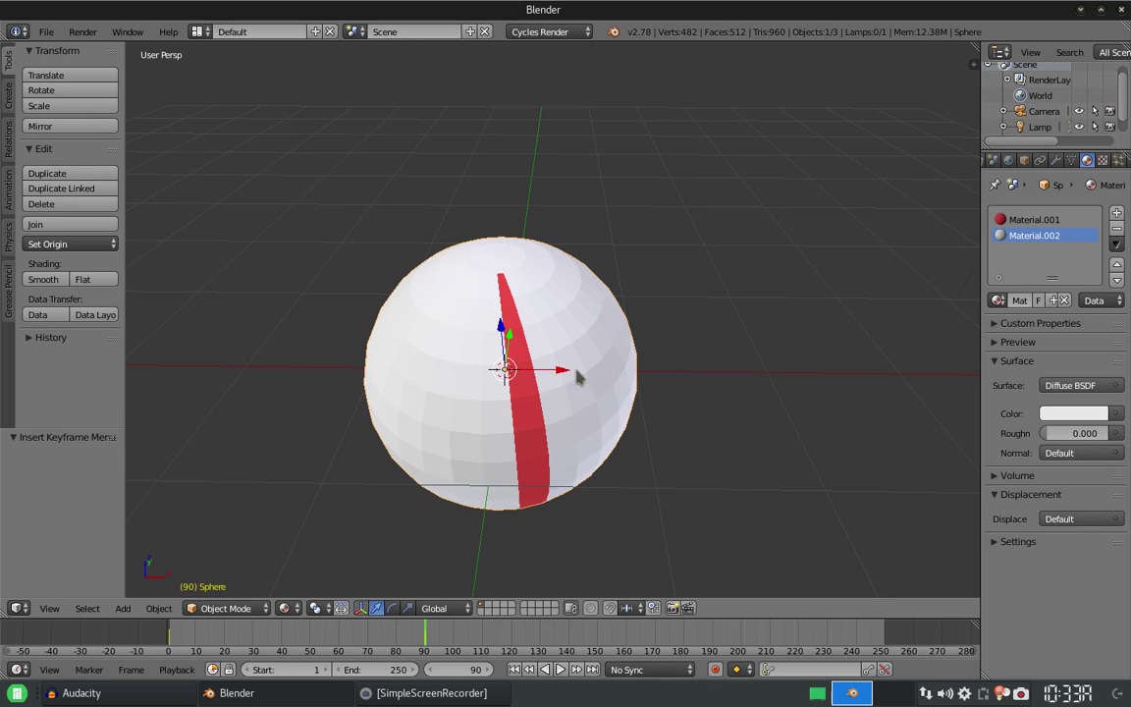
Step: Play the animation from frame 1, jump to the frame-90 keyframe, then play from frame 30
left_click(514, 669)
key("alt+a")
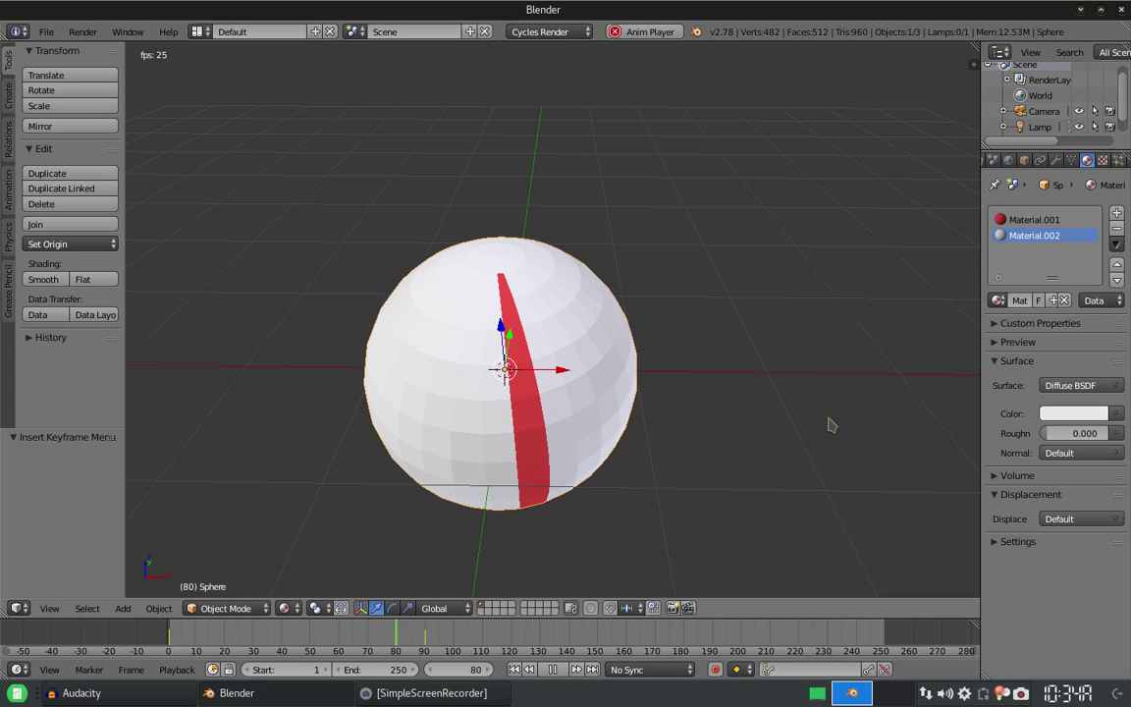
key("Escape")
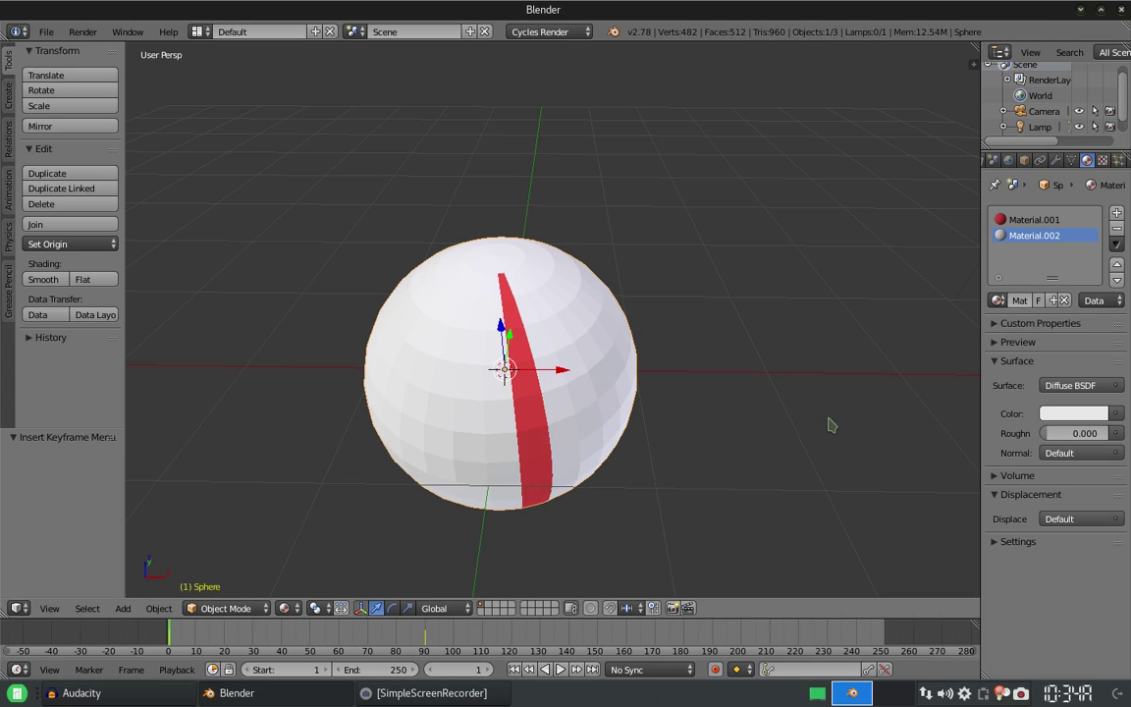
key("Up")
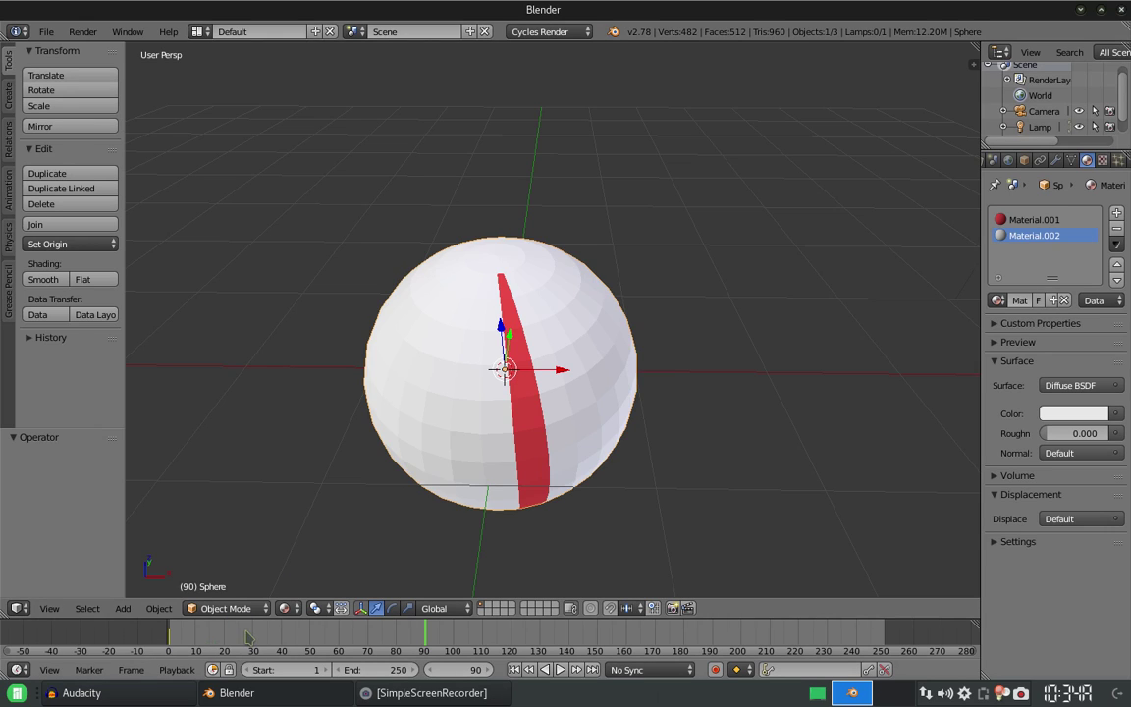
left_click_drag(248, 637, 253, 644)
key("alt+a")
Step: At frame 30, turn the sphere 45° about Z and keyframe its rotation
key("Escape")
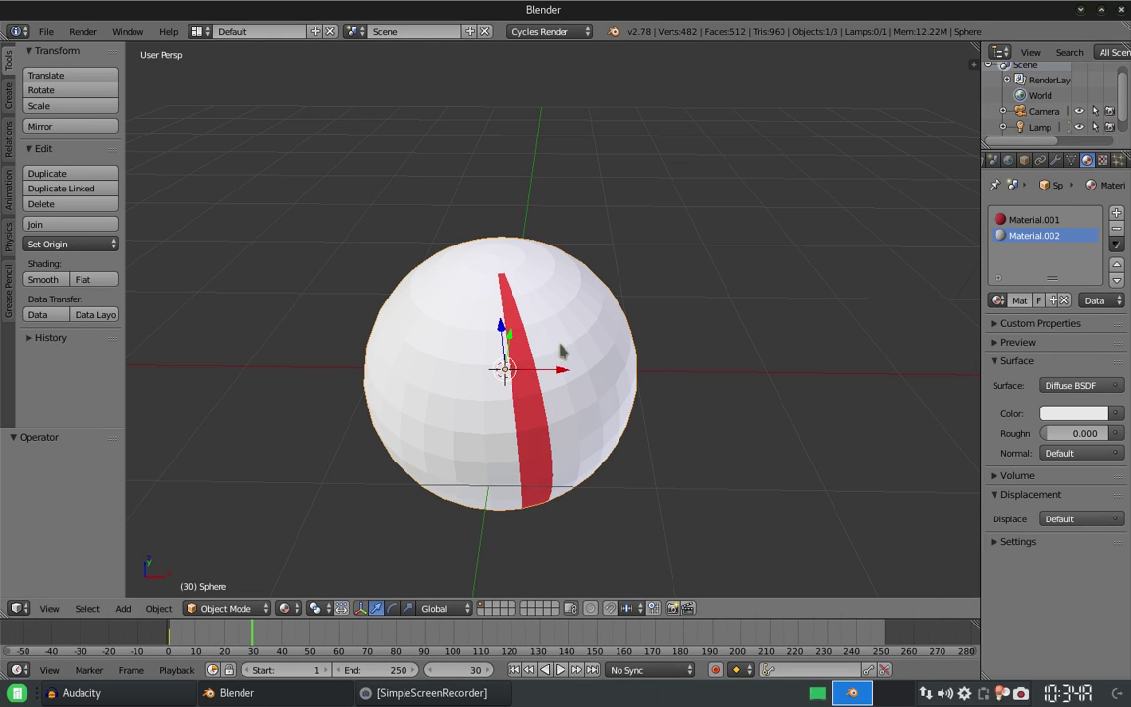
type("r")
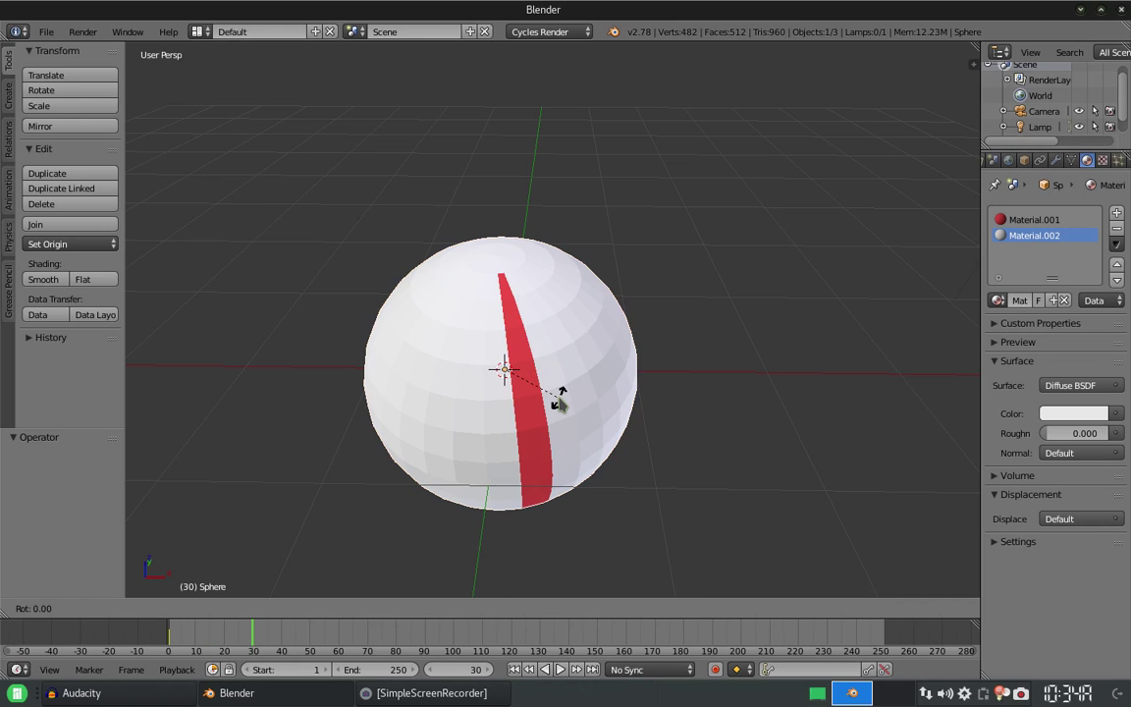
type("z")
type("45")
key("Return")
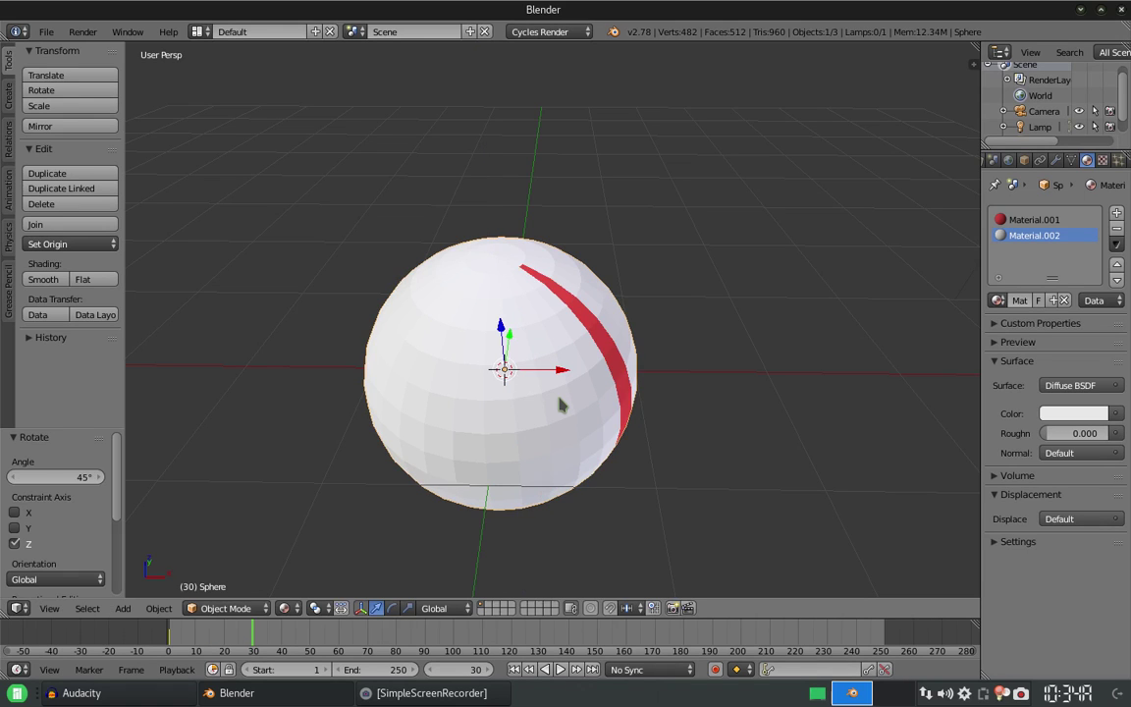
key("i")
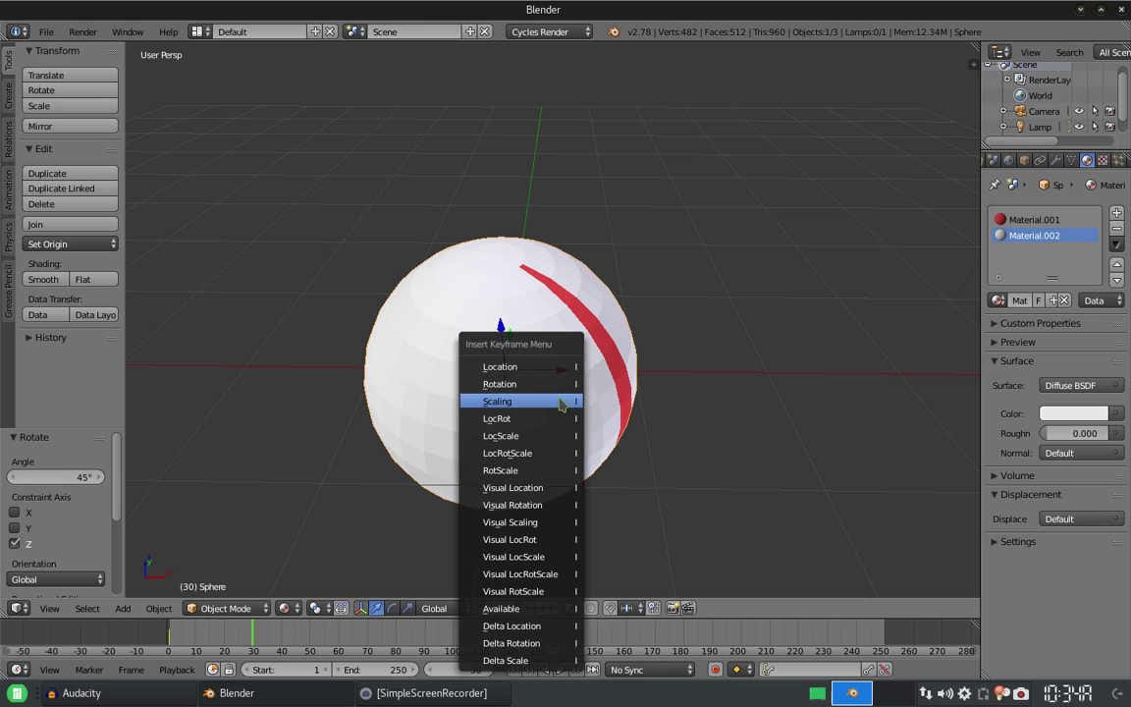
left_click(567, 384)
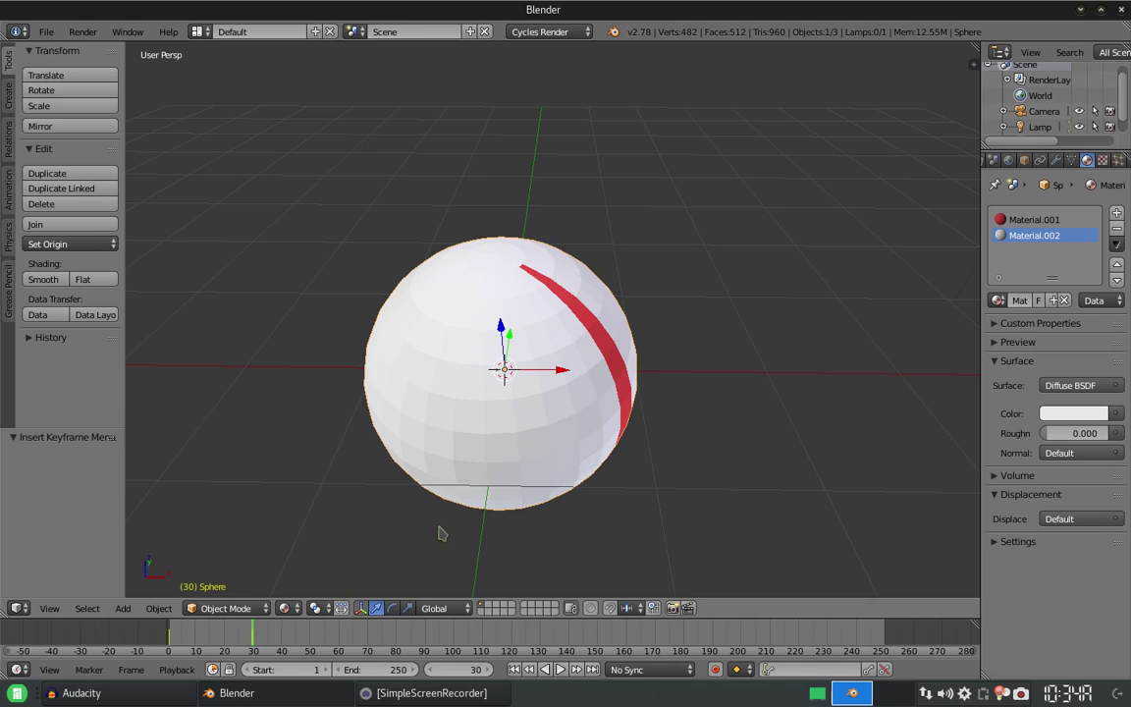
Step: Play on to frame 55 and attempt, then abandon, a 50° Z turn
left_click(326, 642)
key("alt+a")
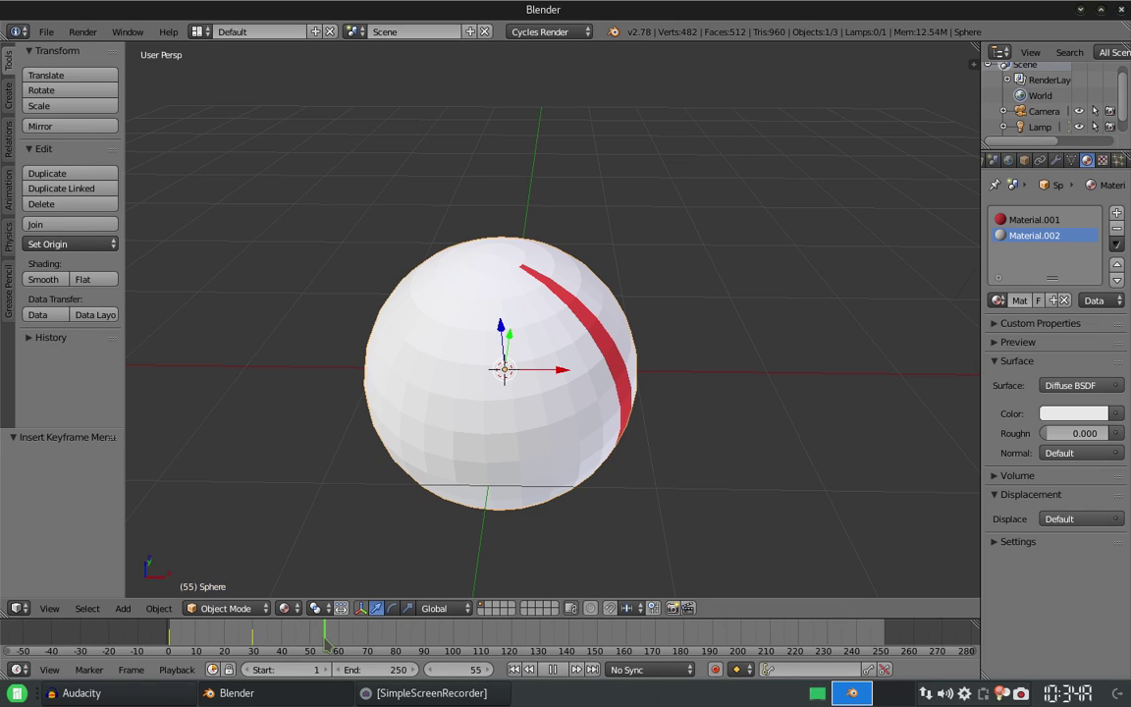
key("alt+a")
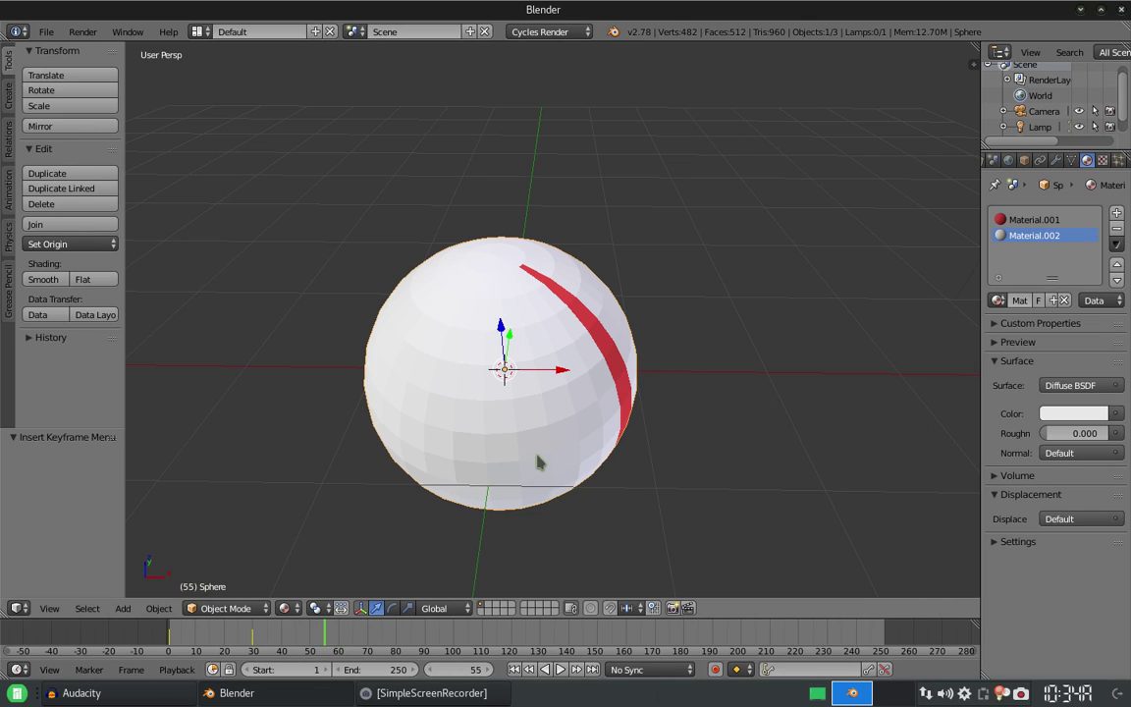
type("rz")
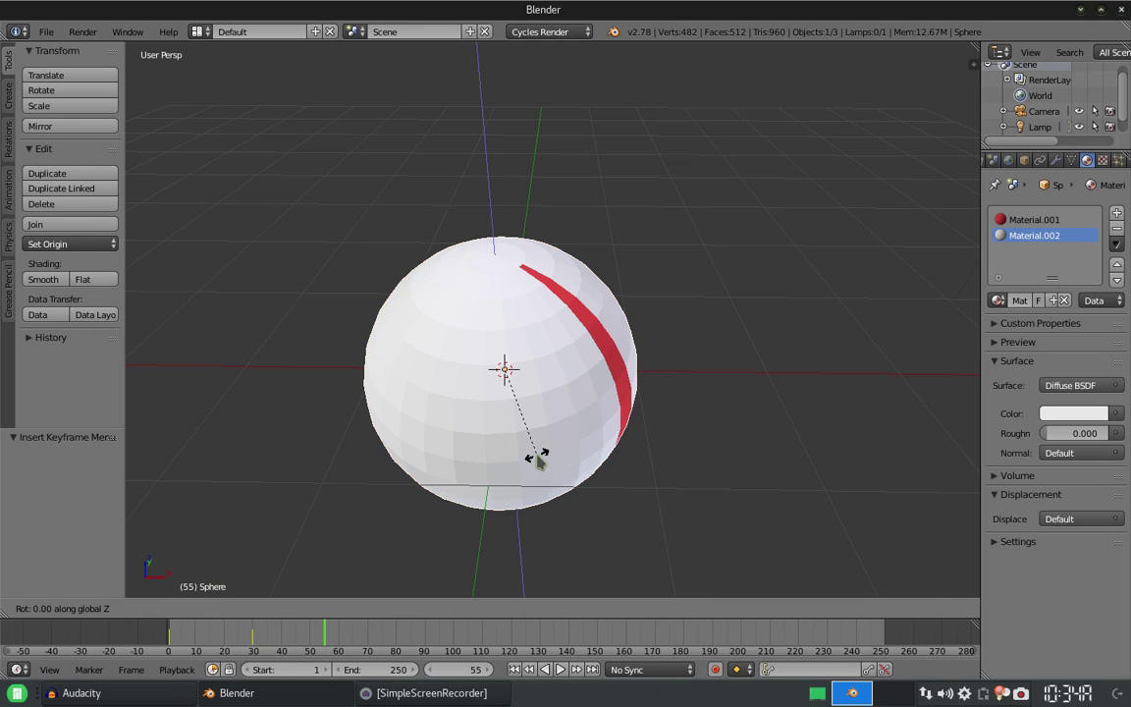
type("50")
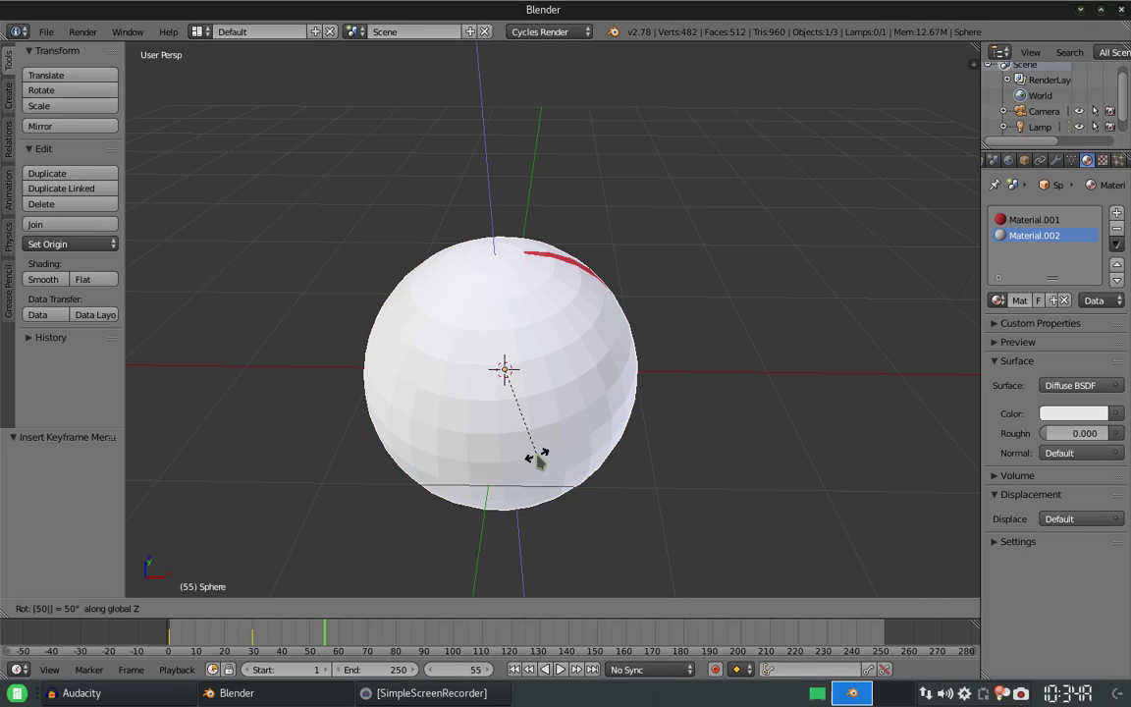
key("Return")
Step: Turn the sphere 95° about Z and keyframe its rotation at frame 55
key("r")
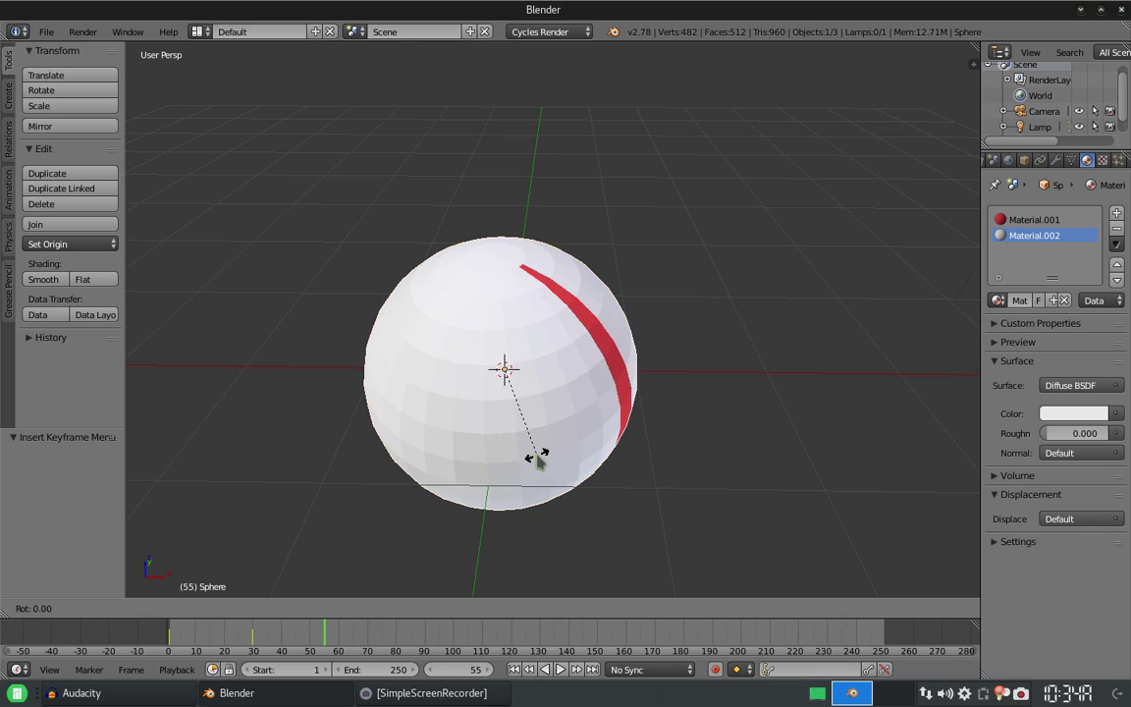
key("z")
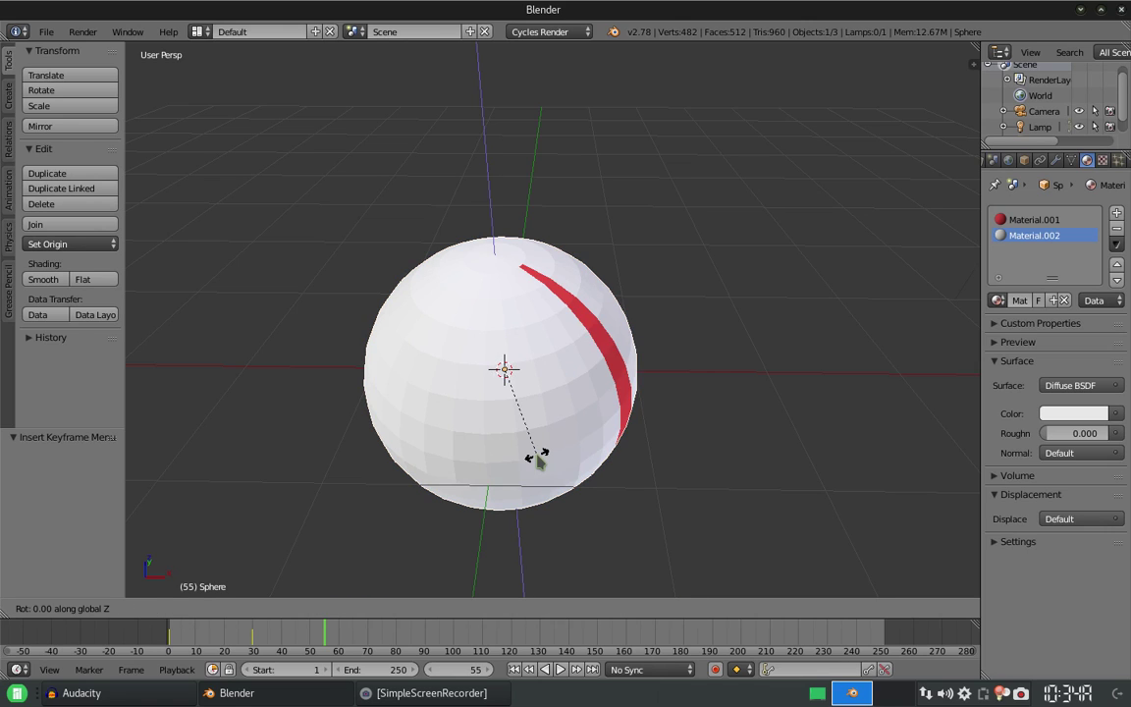
type("95")
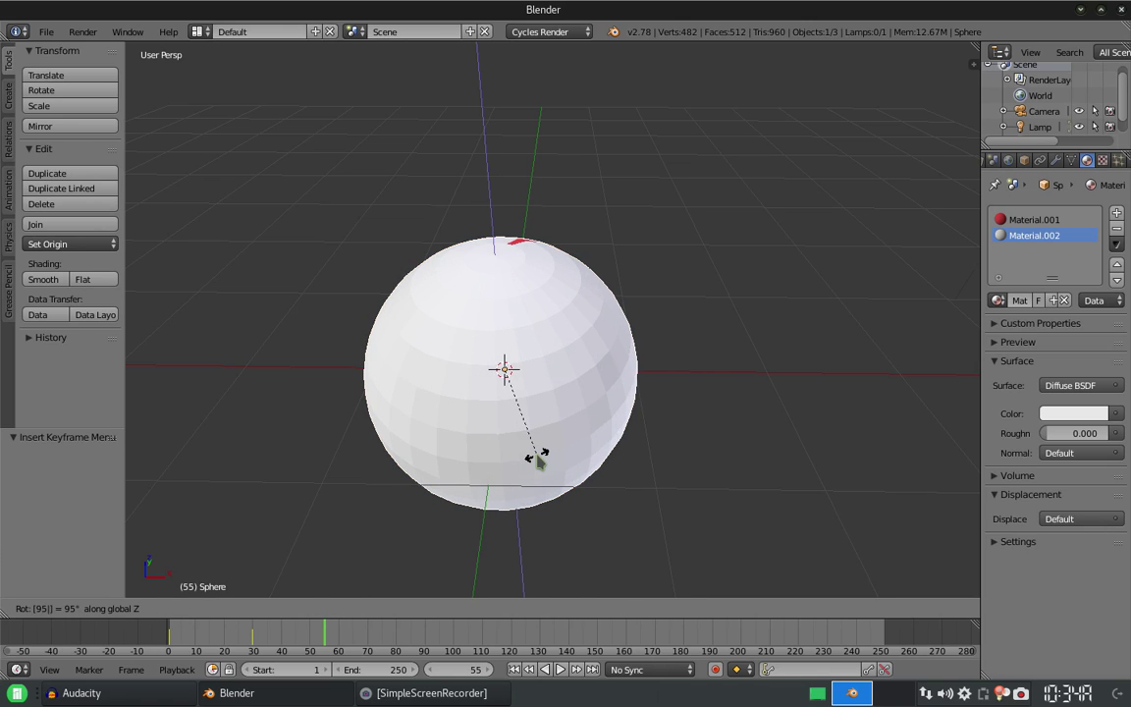
key("Return")
key("i")
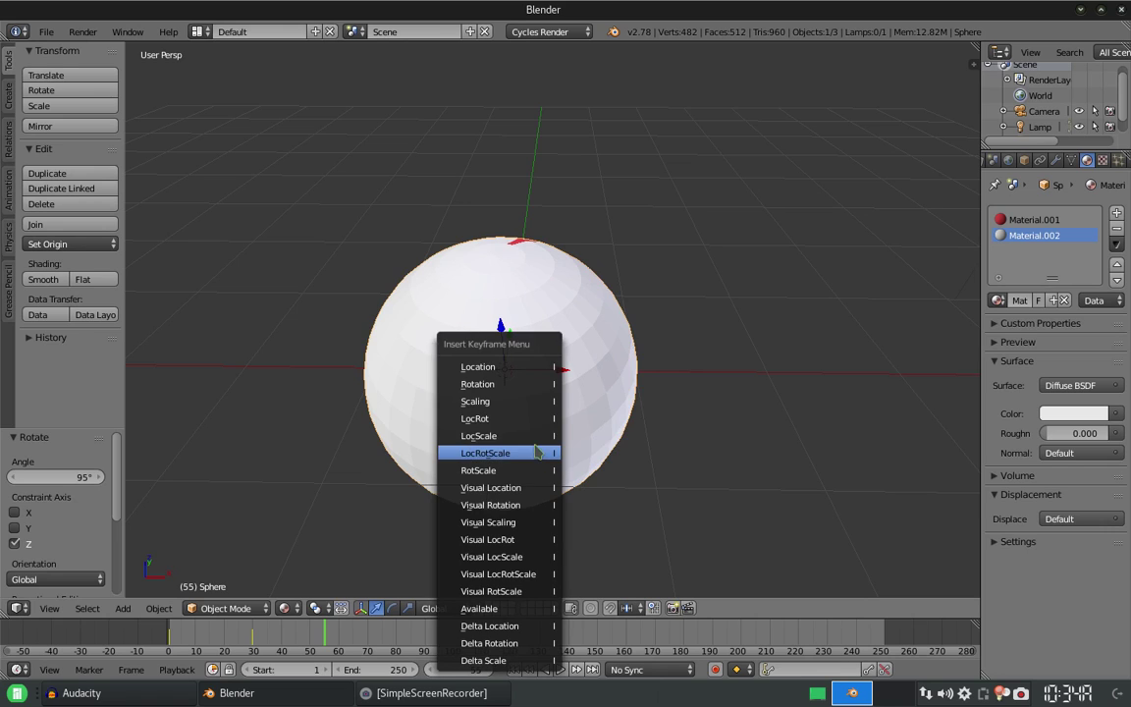
left_click(517, 385)
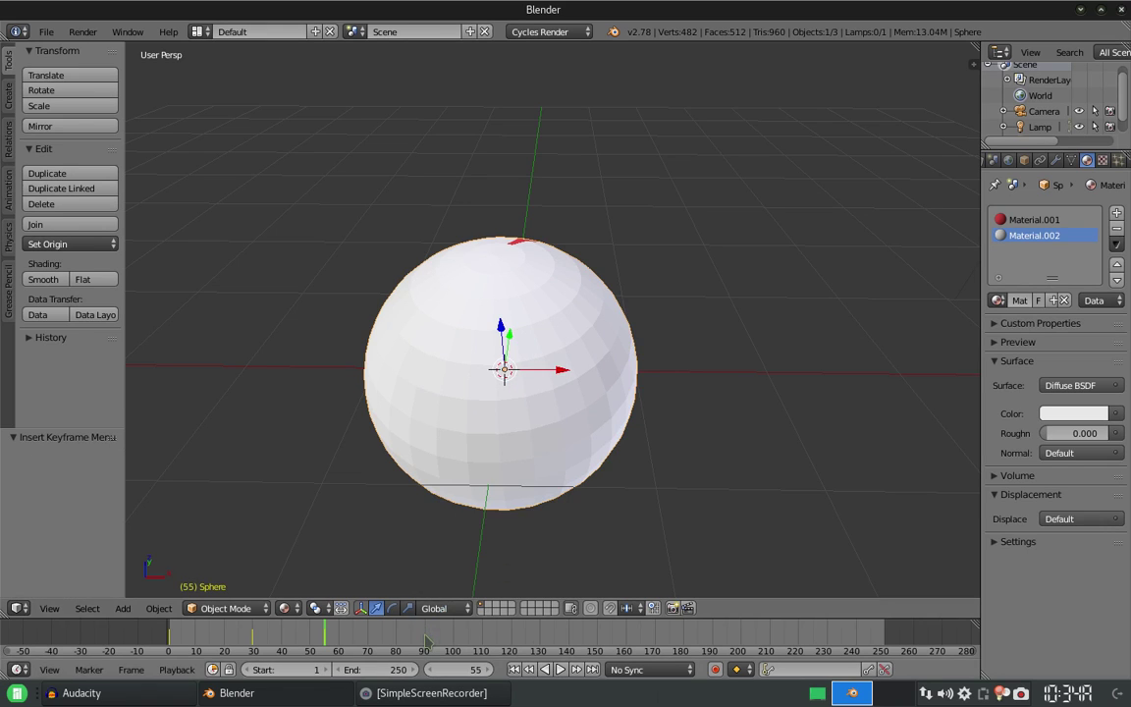
Step: At frame 75, turn the sphere 125° about Z and keyframe its rotation
key("alt+a")
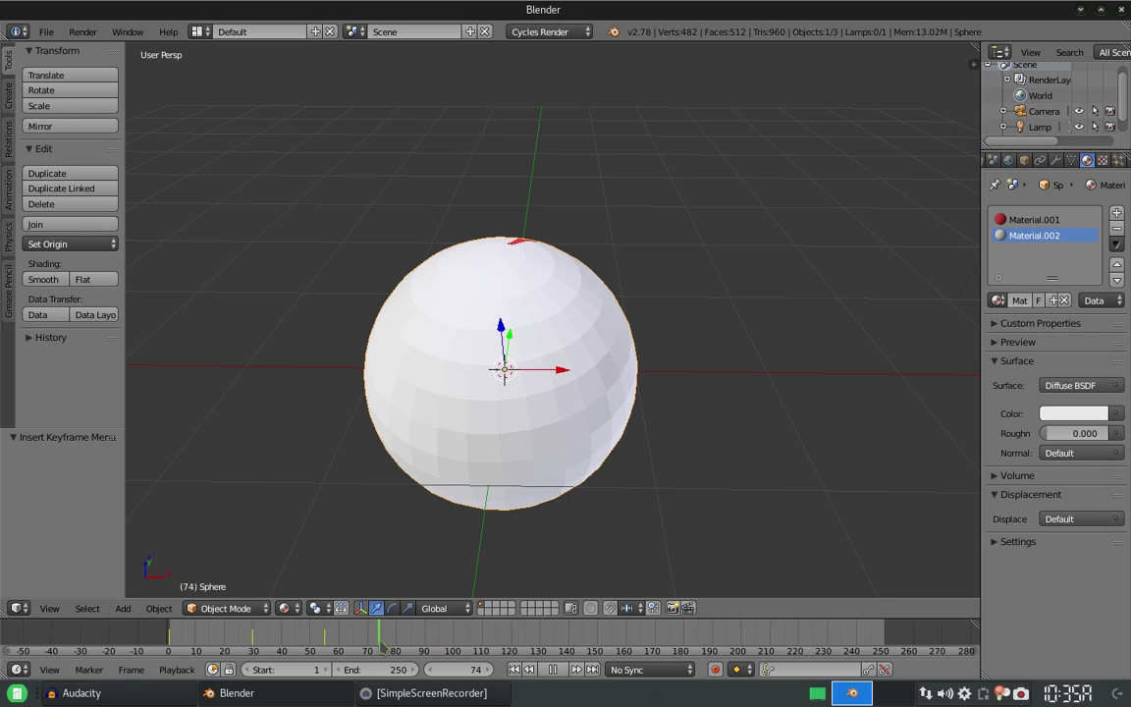
left_click_drag(379, 642, 383, 636)
key("alt+a")
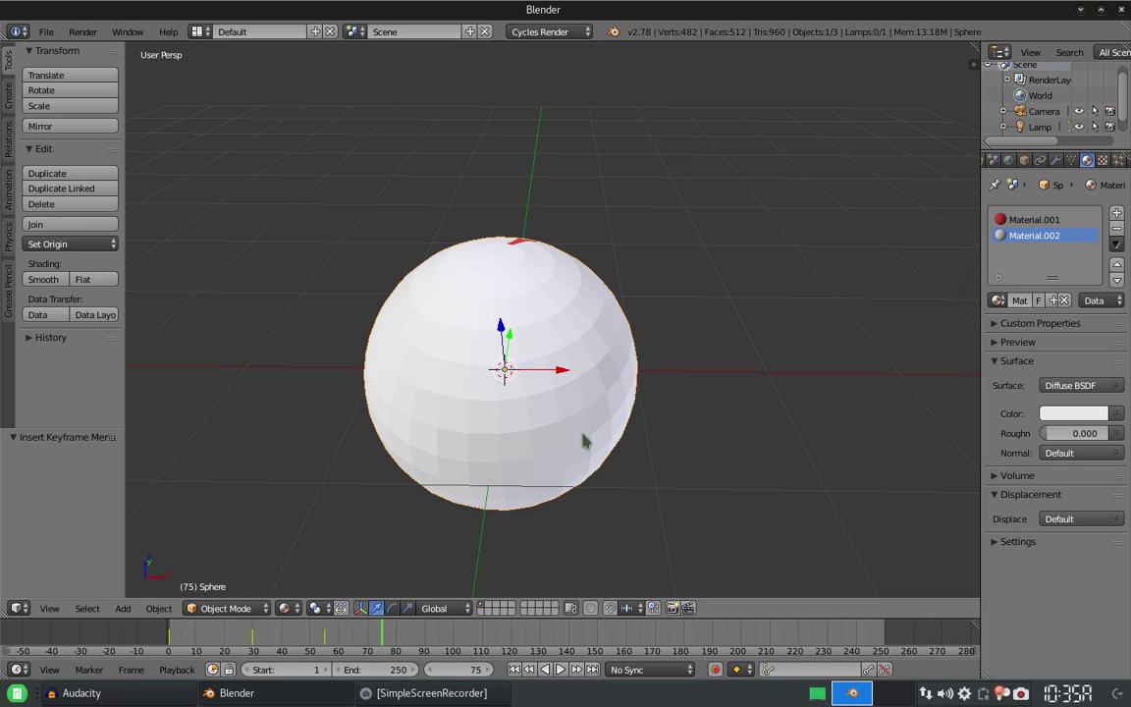
key("r")
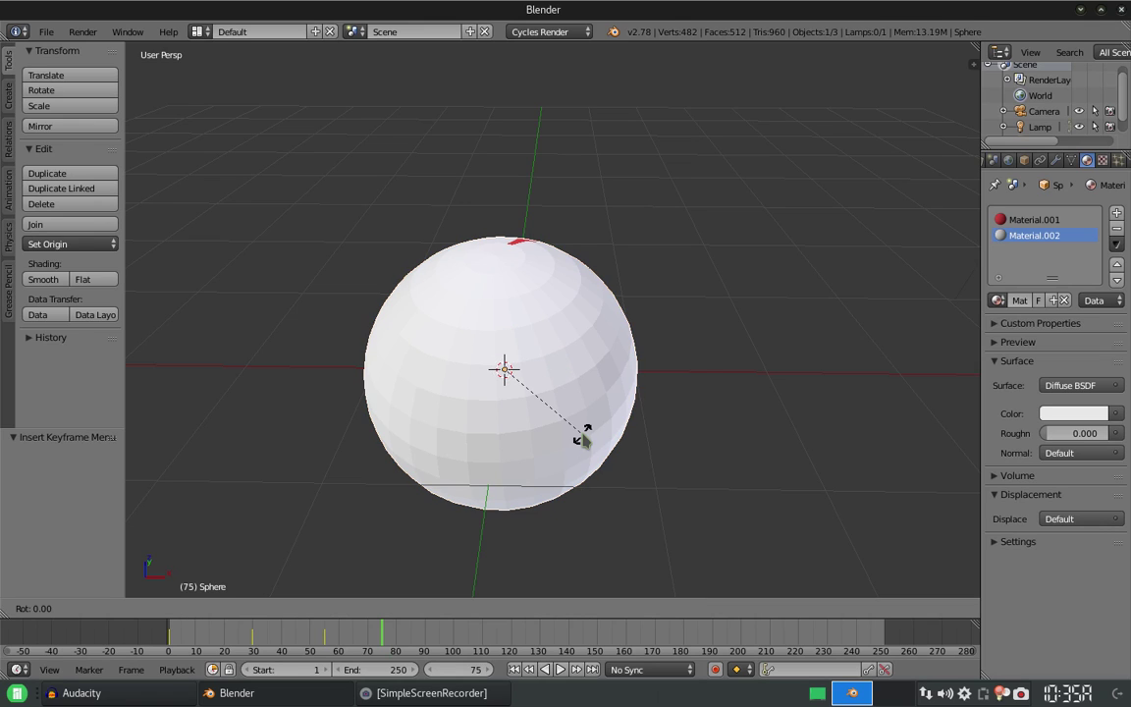
type("z")
type("95")
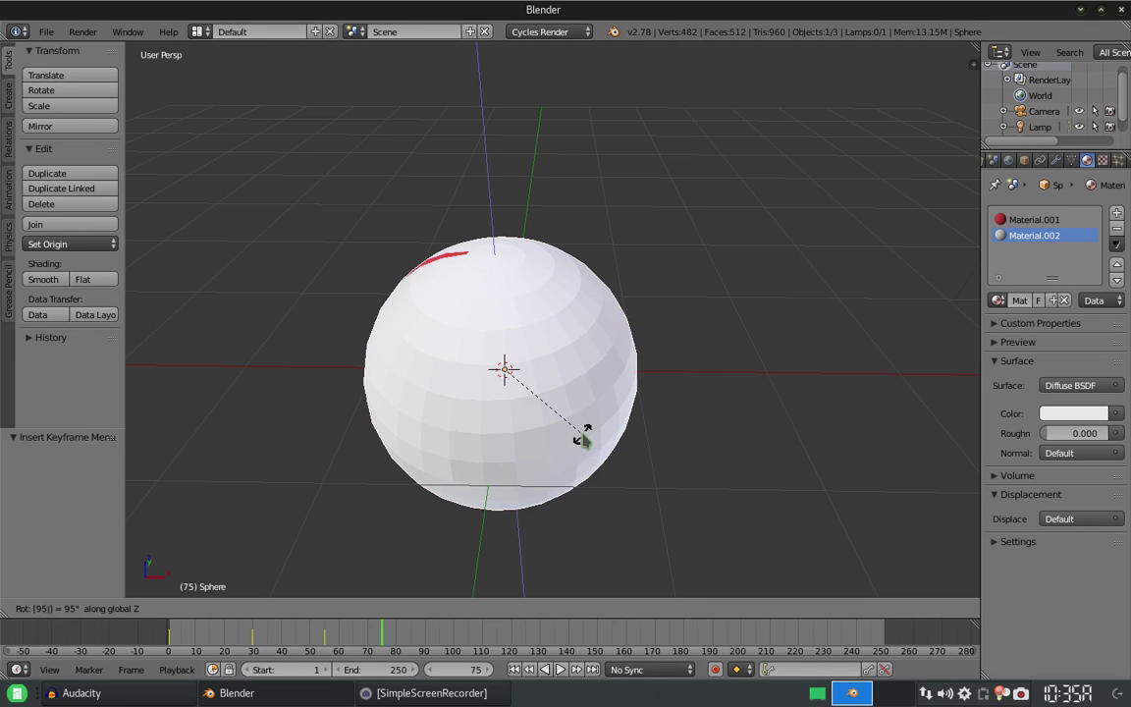
key("Escape")
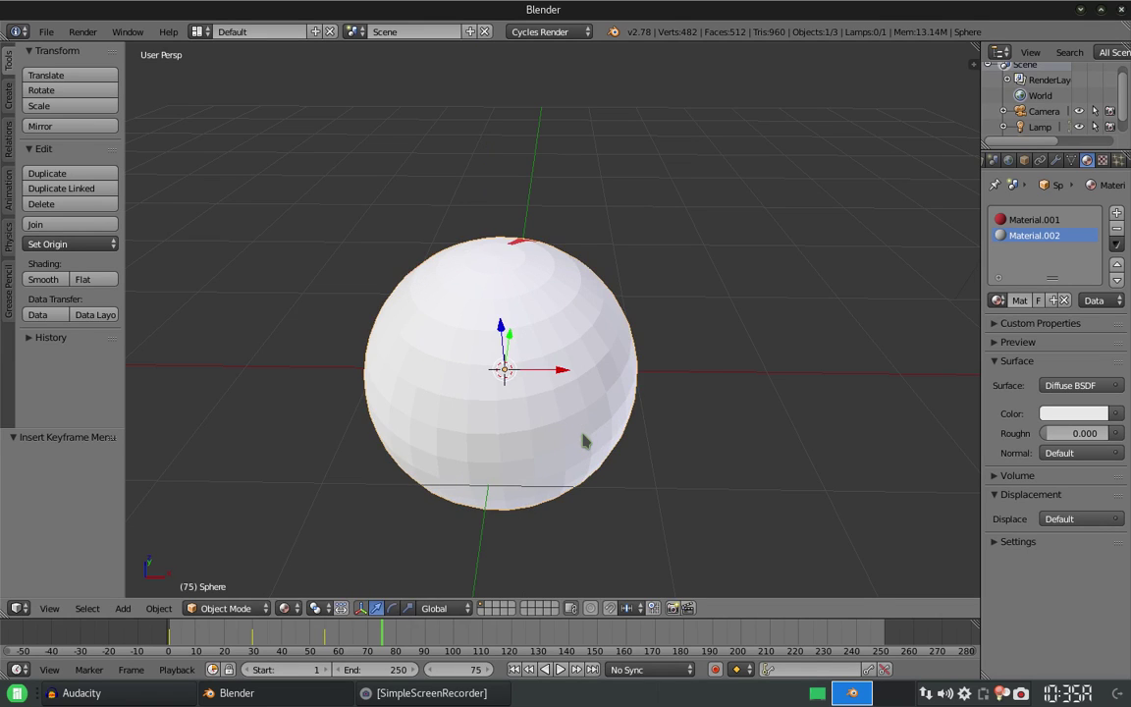
type("rz125")
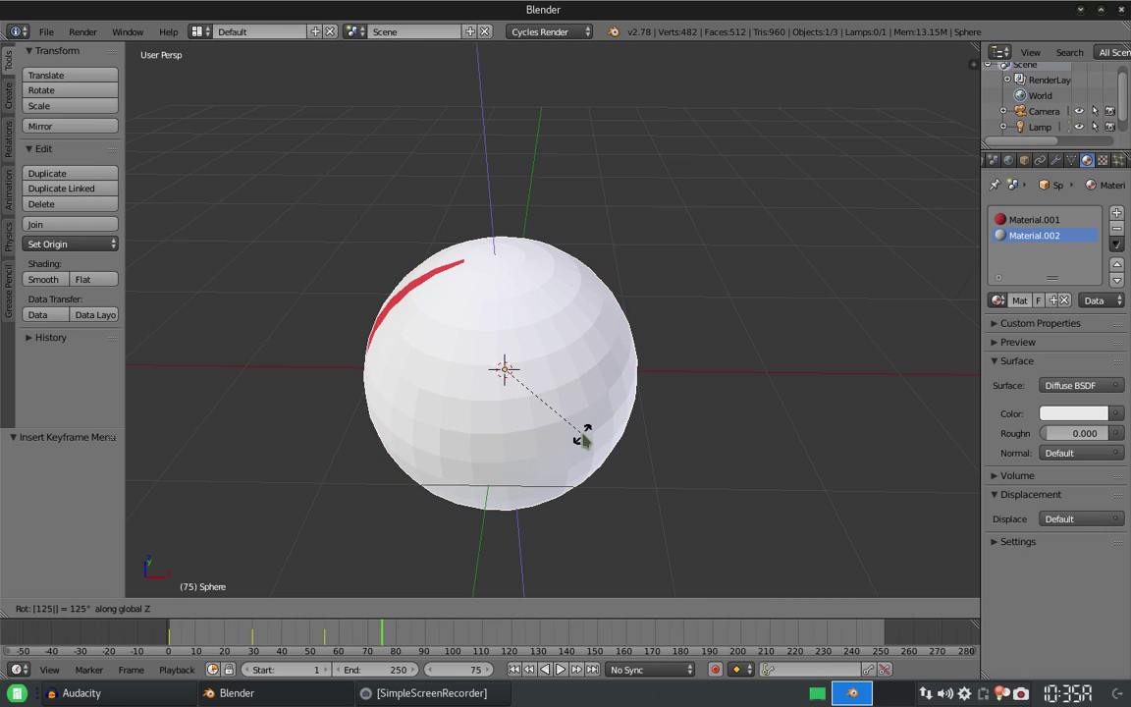
key("Return")
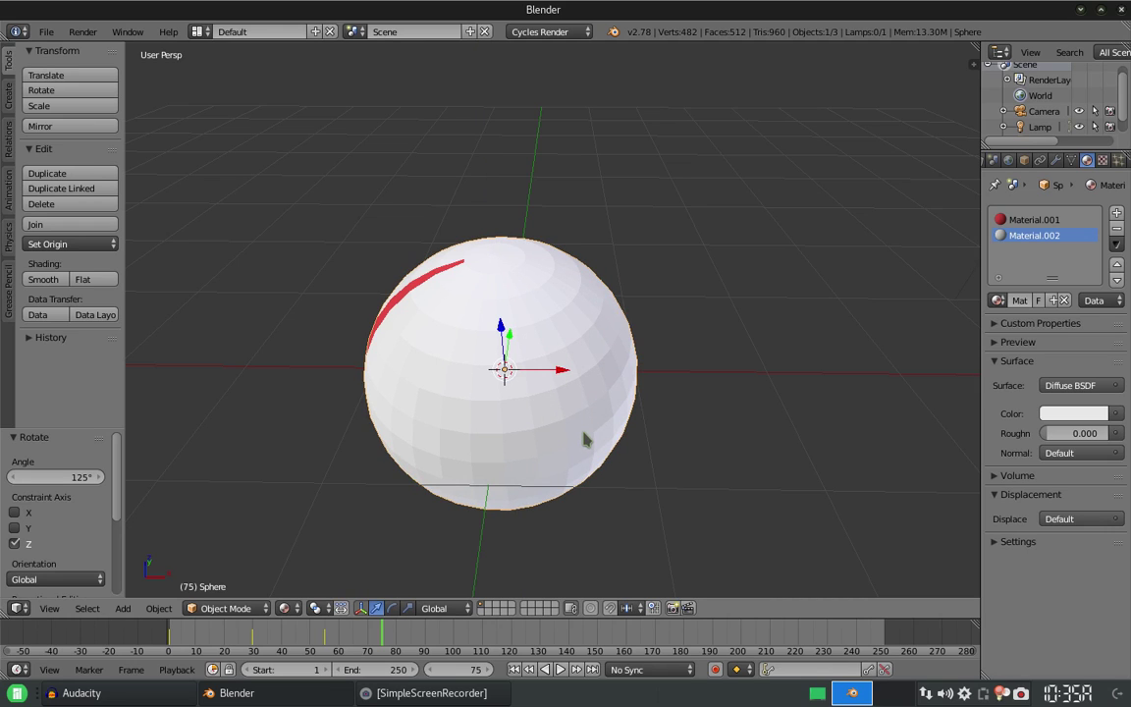
key("i")
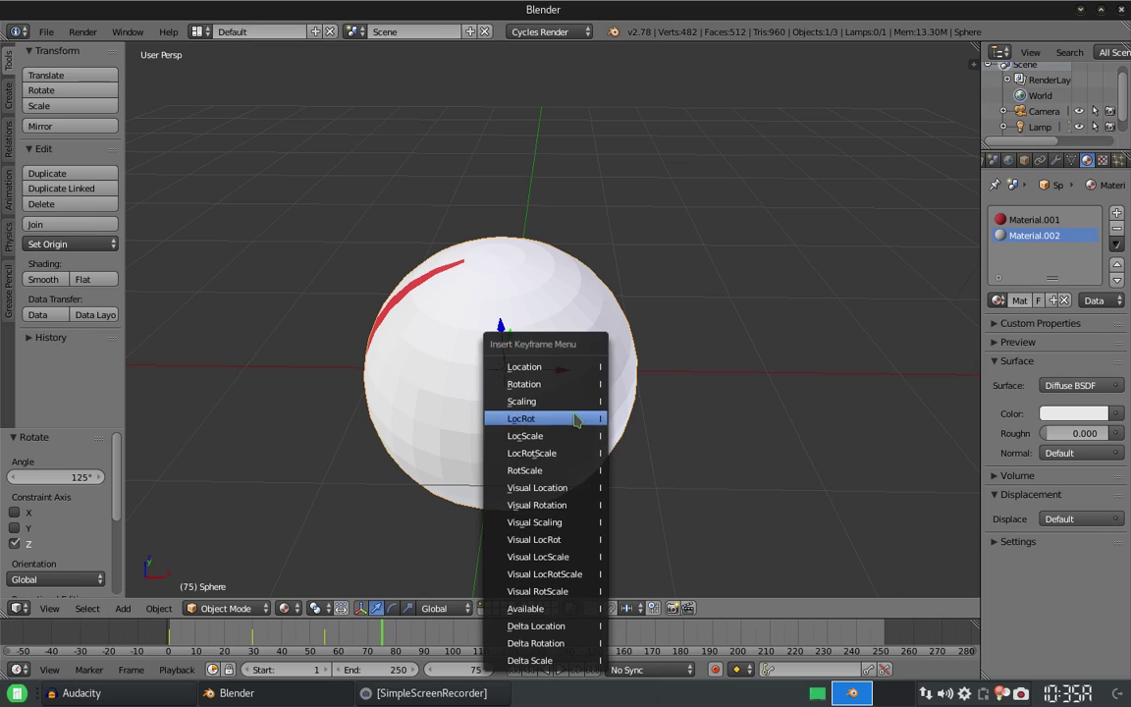
left_click(574, 384)
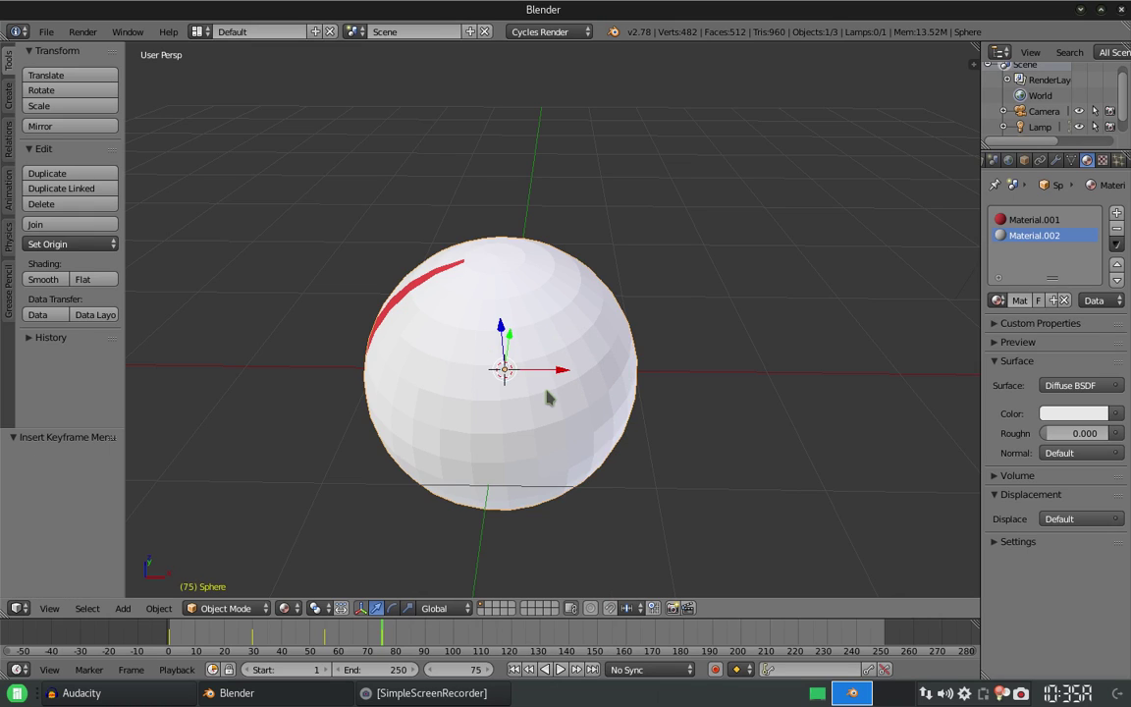
Step: At frame 90, turn the sphere a further 95° about Z and keyframe its rotation
key("alt+a")
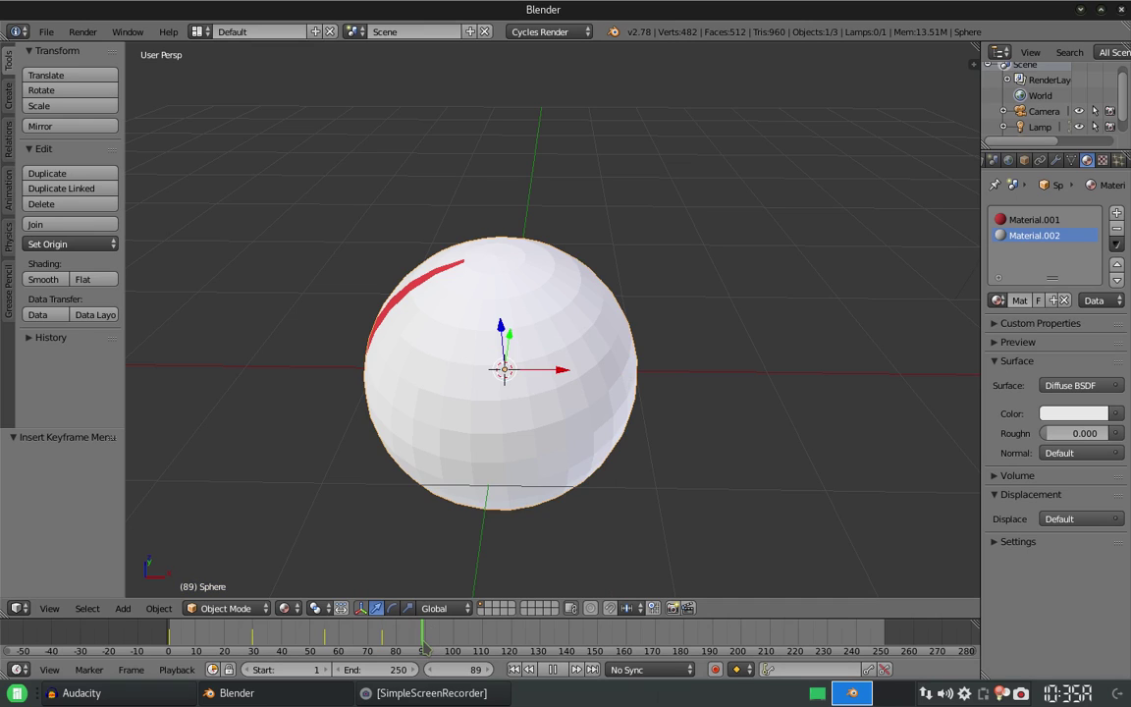
key("alt+a")
key("r")
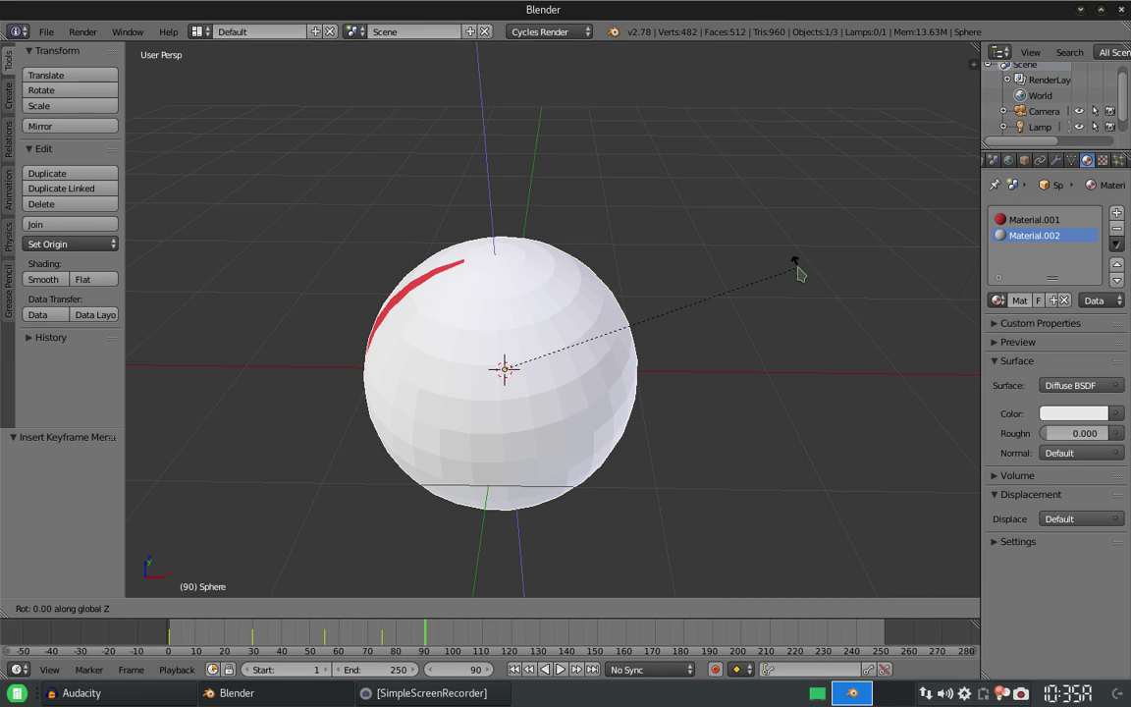
type("95")
key("Return")
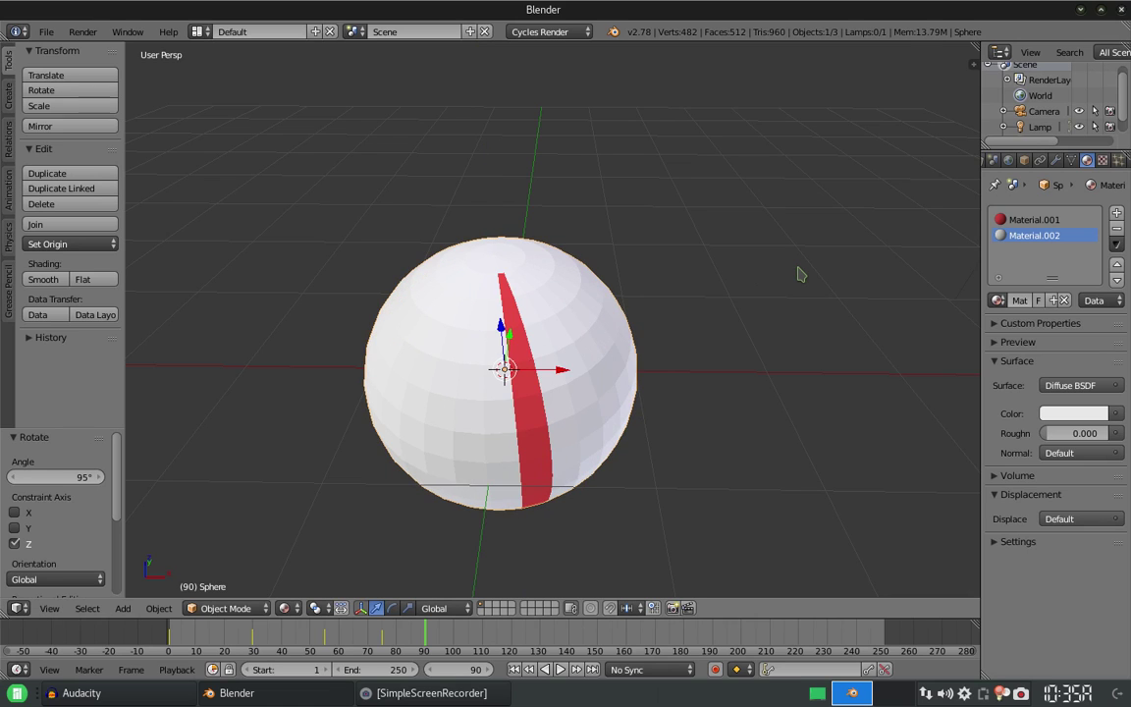
key("i")
left_click(798, 267)
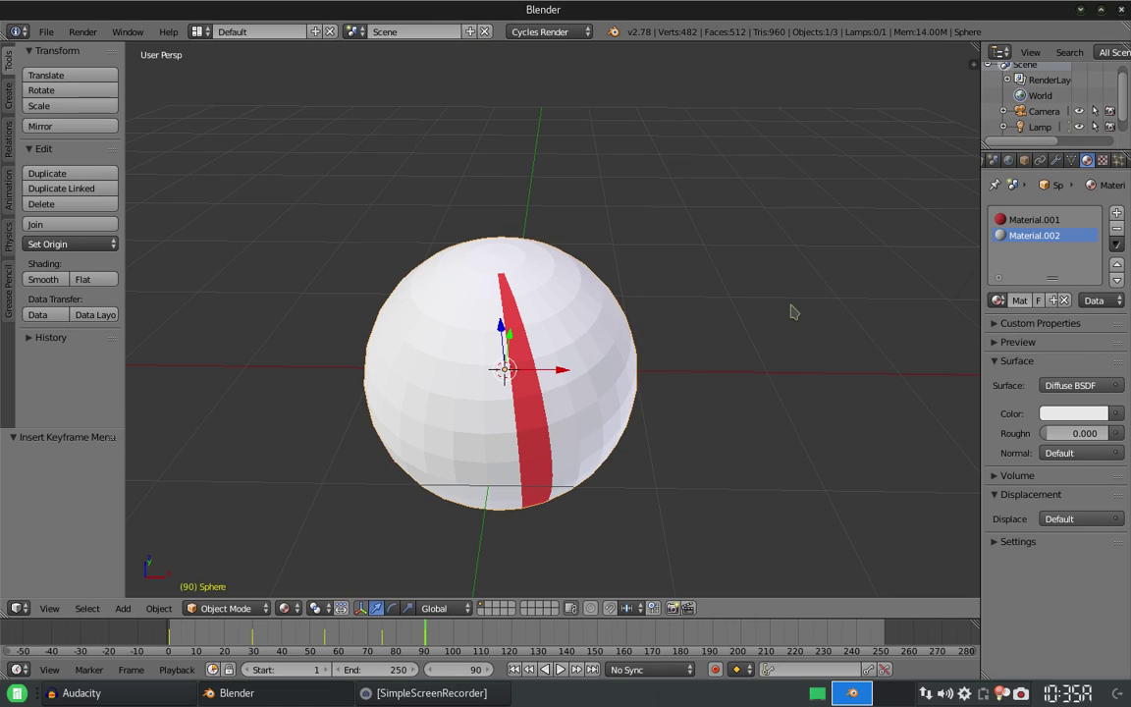
Step: Preview the keyed rotation by playing it from frame 1, then stop back at the start
left_click(513, 670)
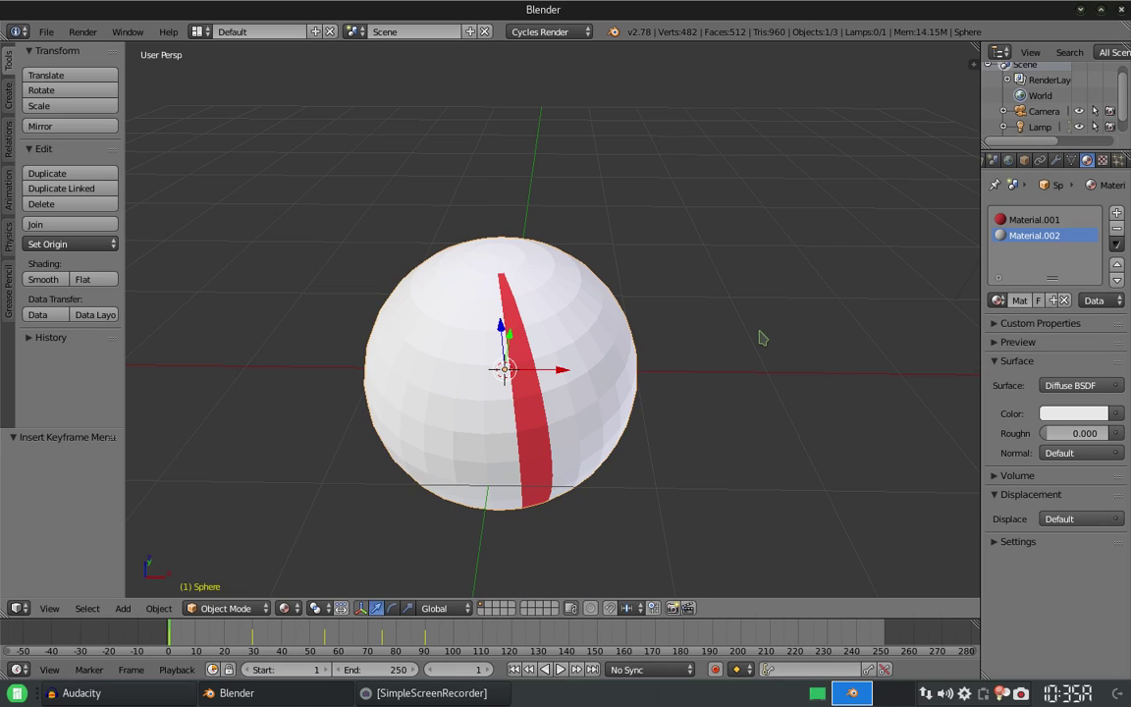
key("alt+a")
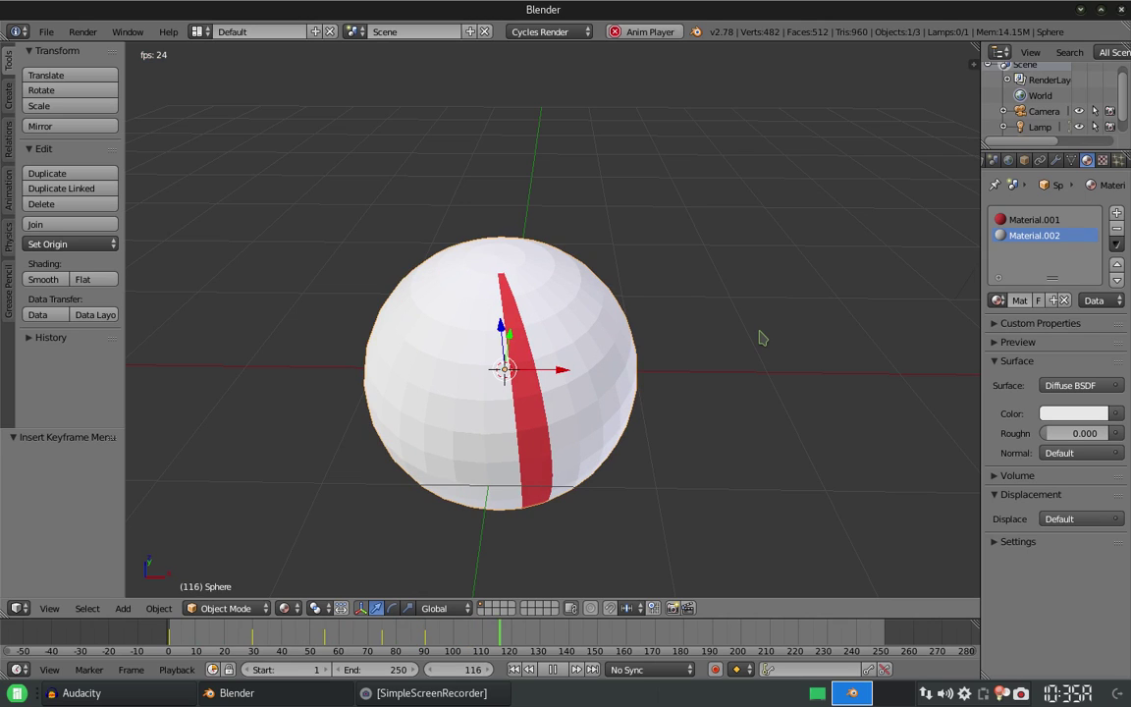
key("Escape")
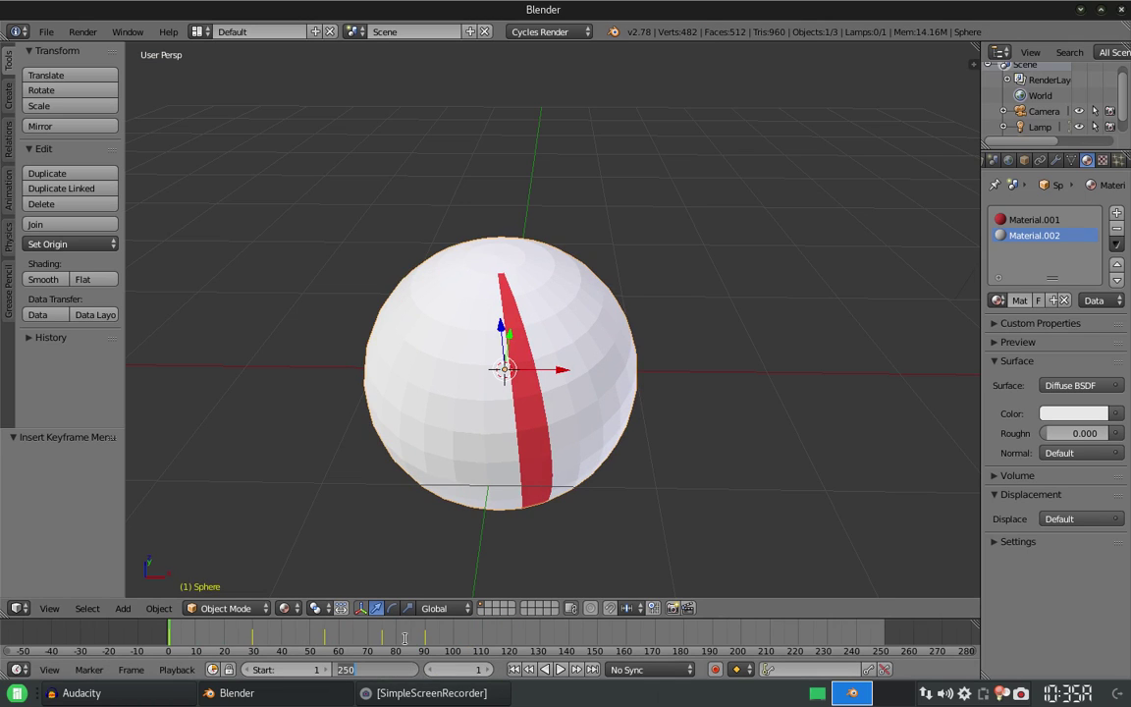
Step: Set the animation end frame to 95 and play the shortened animation
type("End: 95")
key("Return")
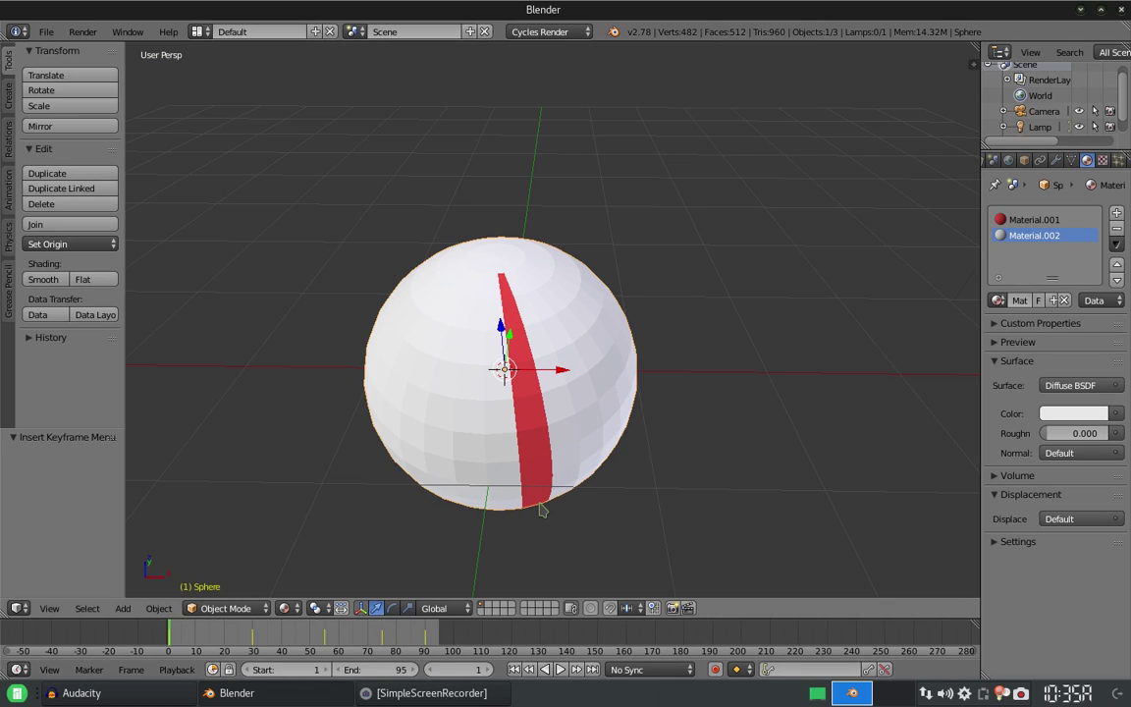
key("alt+a")
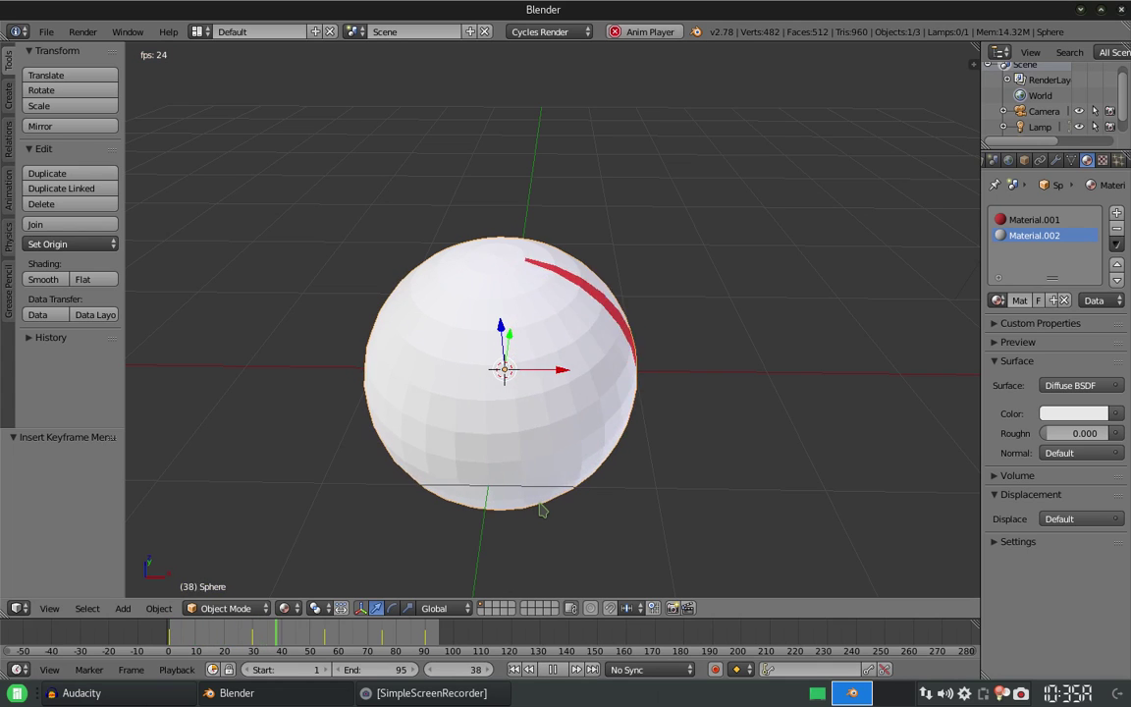